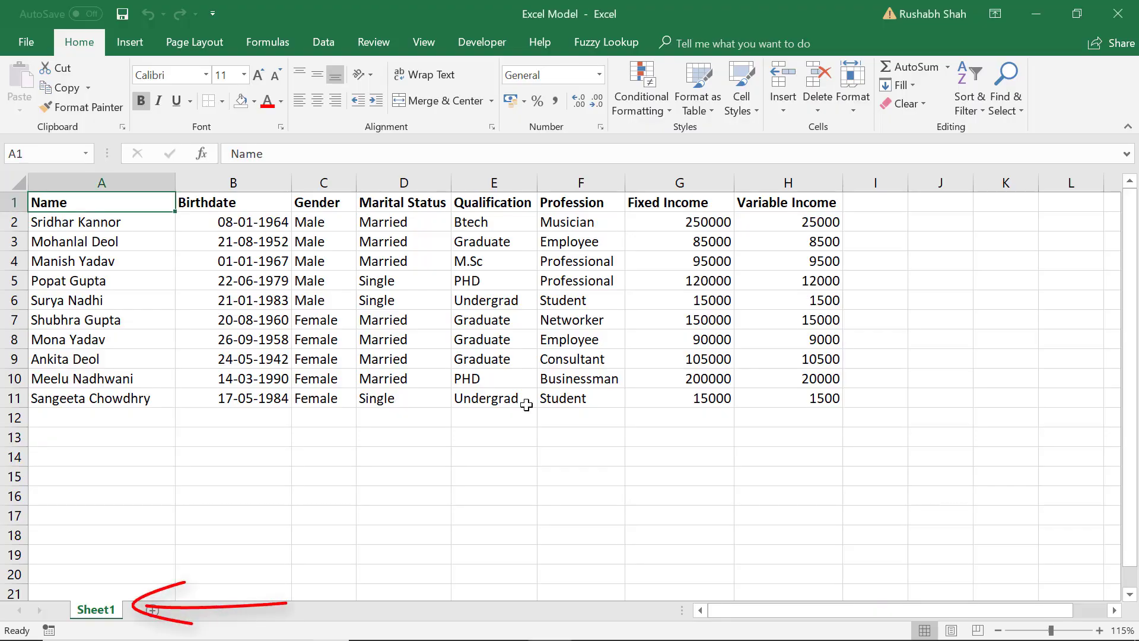
Insert new blank worksheets (Sheet7, Sheet6) ahead of Sheet1 with Shift+F11.
{"action": "key", "text": "shift+F11"}
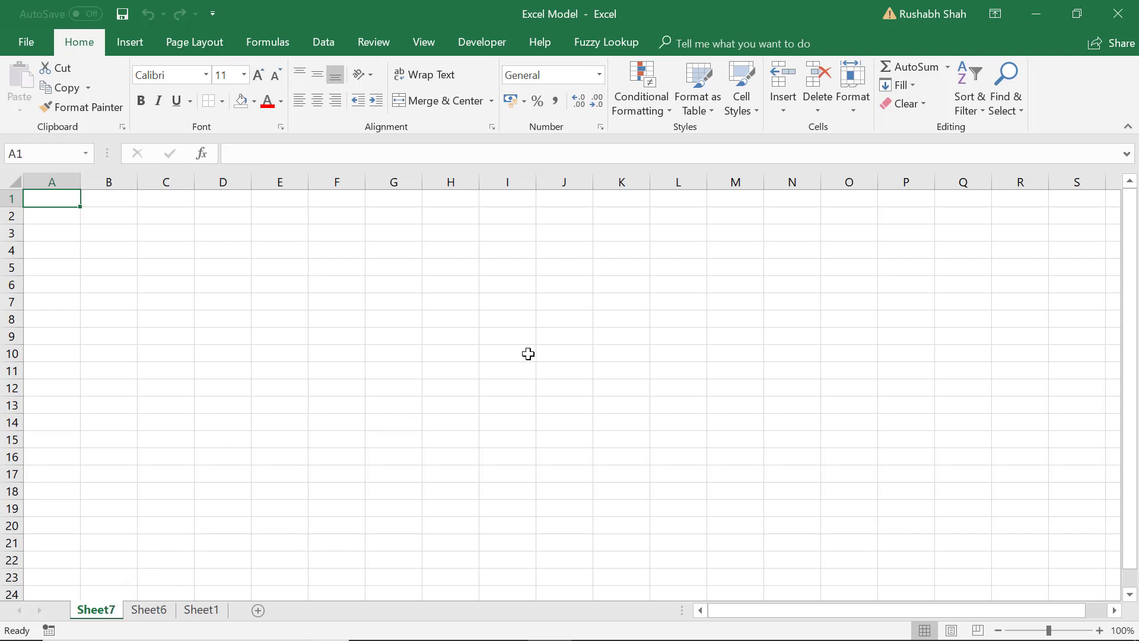
Cycle between Sheet6 and Sheet1 with Ctrl+PageDown/PageUp, ending on the employee table.
{"action": "key", "text": "ctrl+Page_Down"}
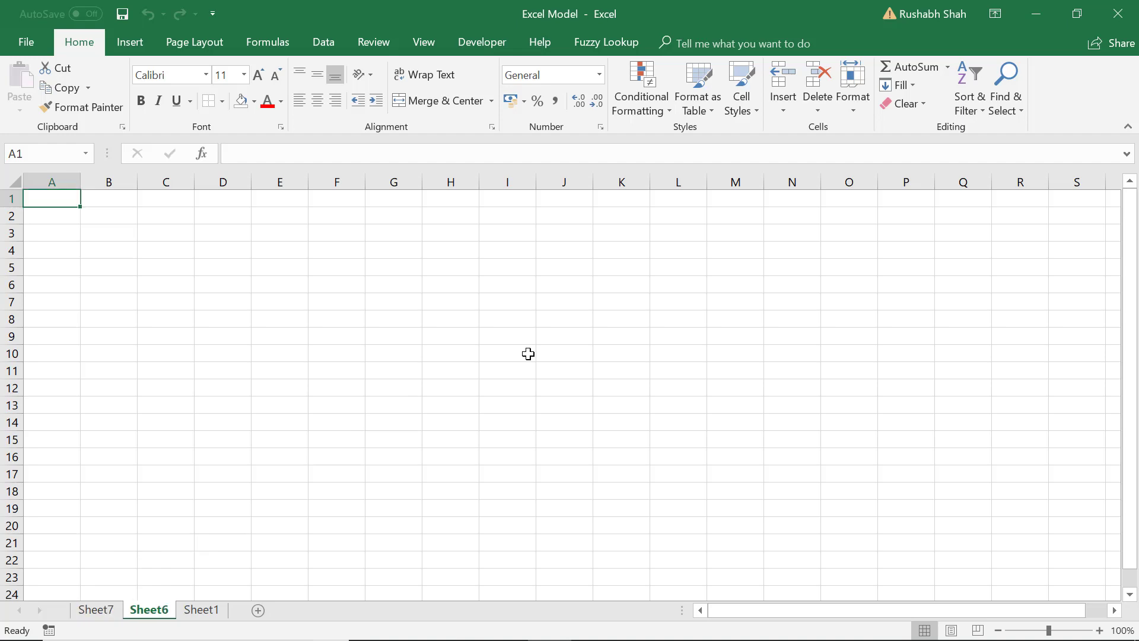
{"action": "key", "text": "ctrl+Page_Down"}
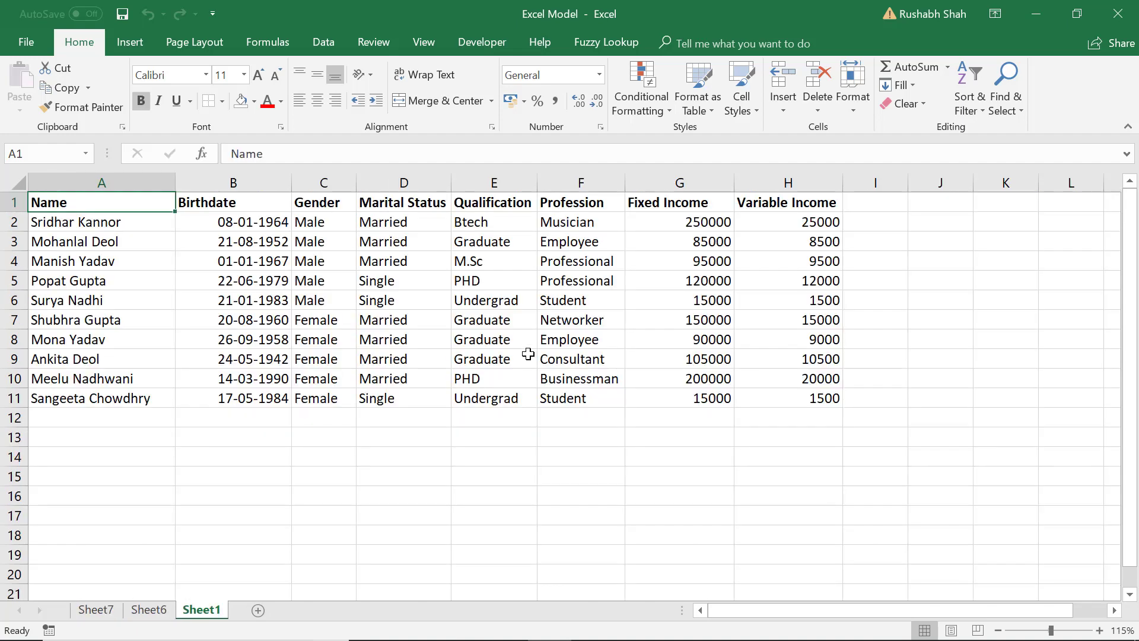
{"action": "key", "text": "ctrl+Page_Up"}
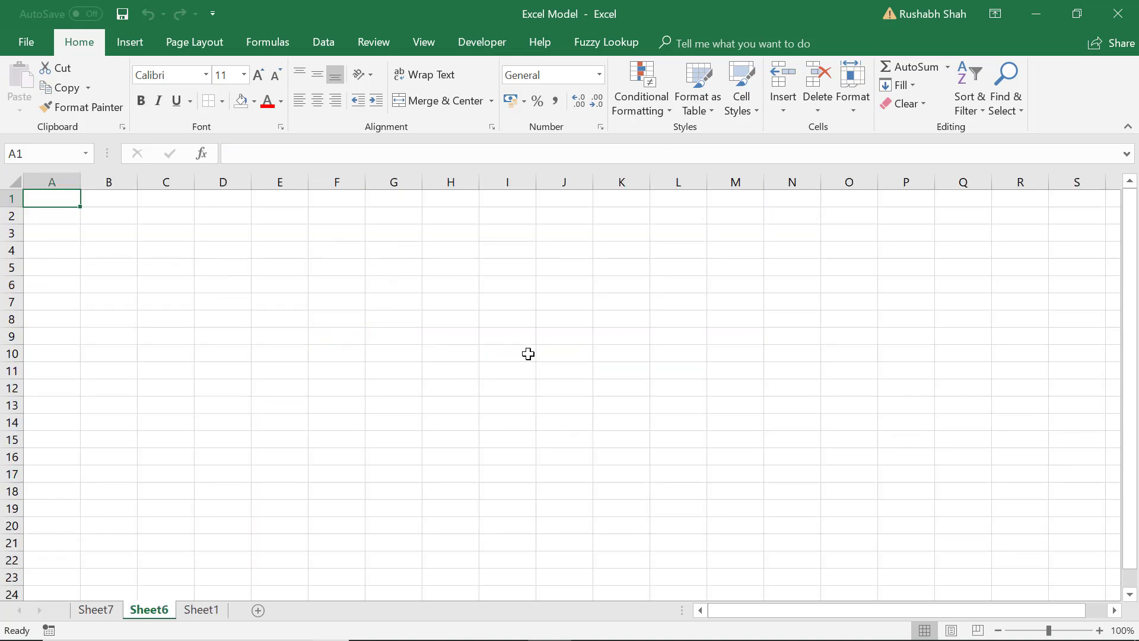
{"action": "key", "text": "ctrl+Page_Down"}
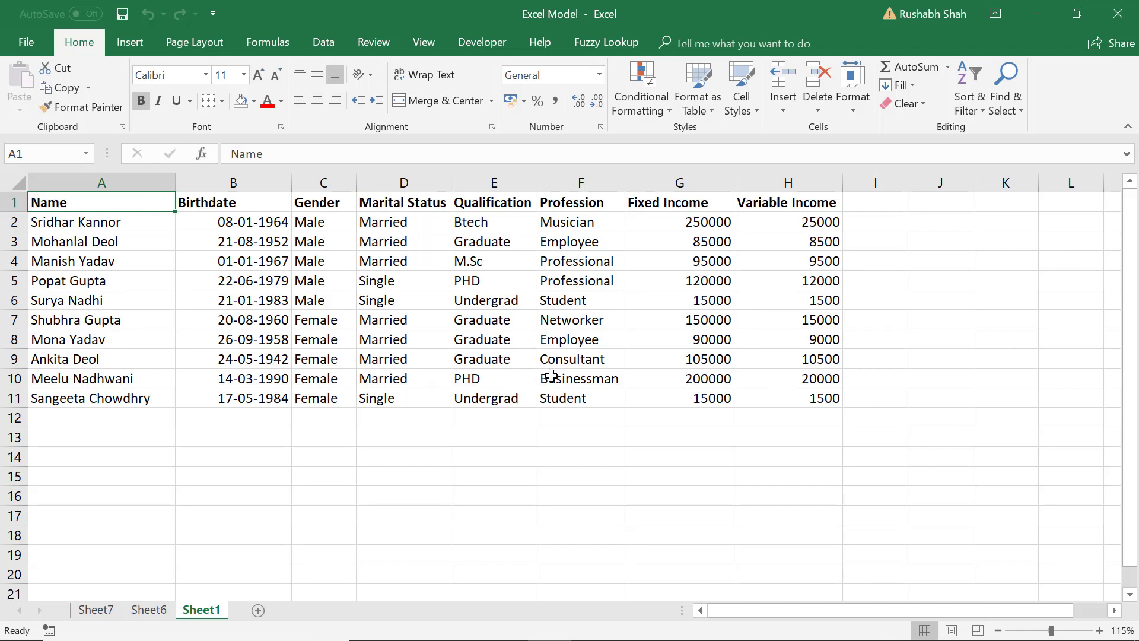
{"action": "key", "text": "ctrl+Down"}
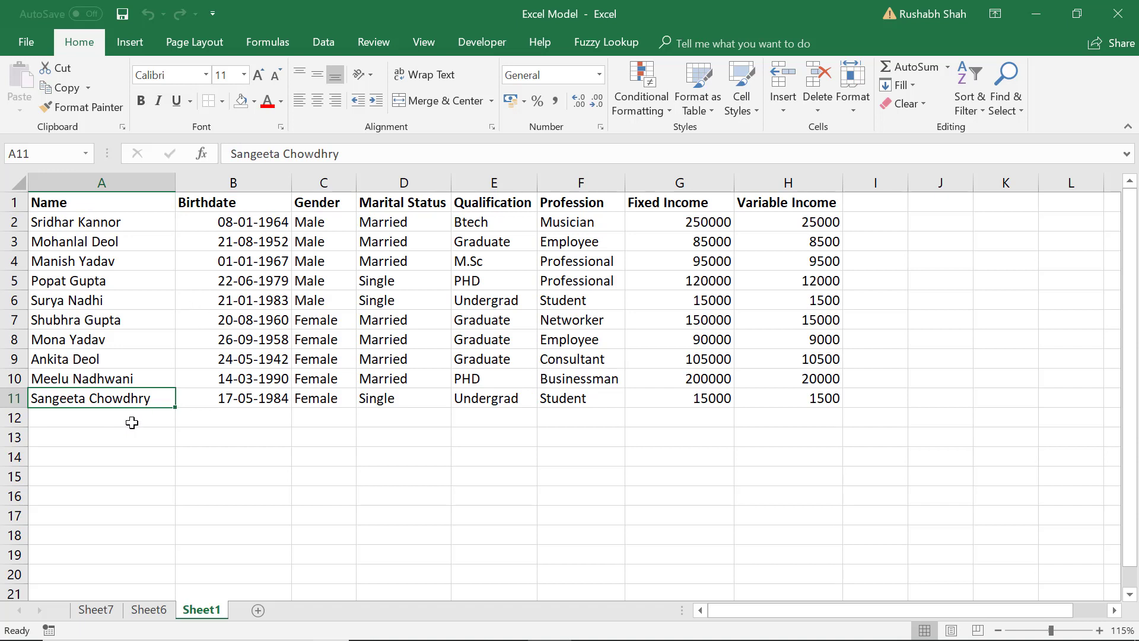
{"action": "left_click", "coordinate": [380, 281]}
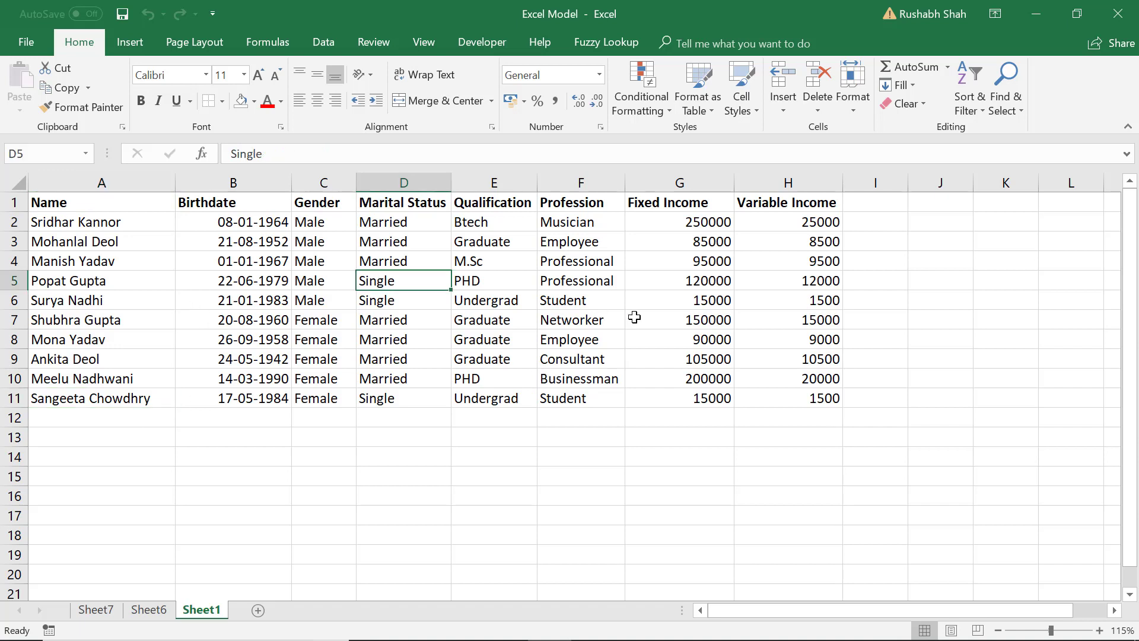
{"action": "key", "text": "Delete"}
{"action": "key", "text": "Up"}
{"action": "key", "text": "Up"}
{"action": "key", "text": "Up"}
{"action": "key", "text": "Up"}
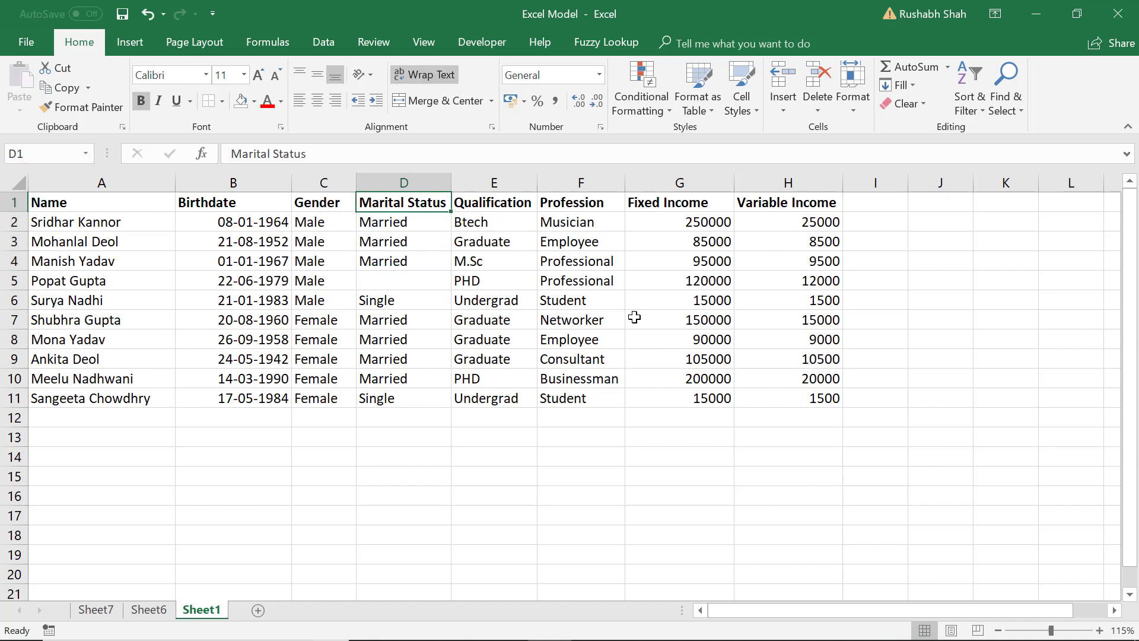
{"action": "key", "text": "Down"}
{"action": "key", "text": "Down"}
{"action": "key", "text": "Down"}
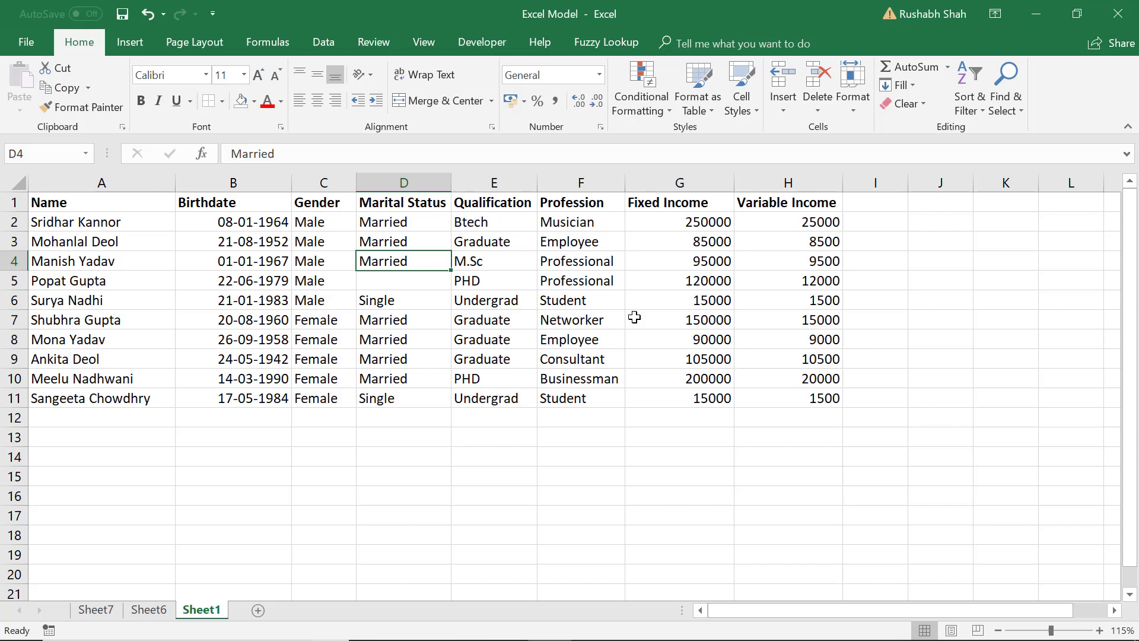
{"action": "key", "text": "Up"}
{"action": "key", "text": "Up"}
{"action": "key", "text": "Up"}
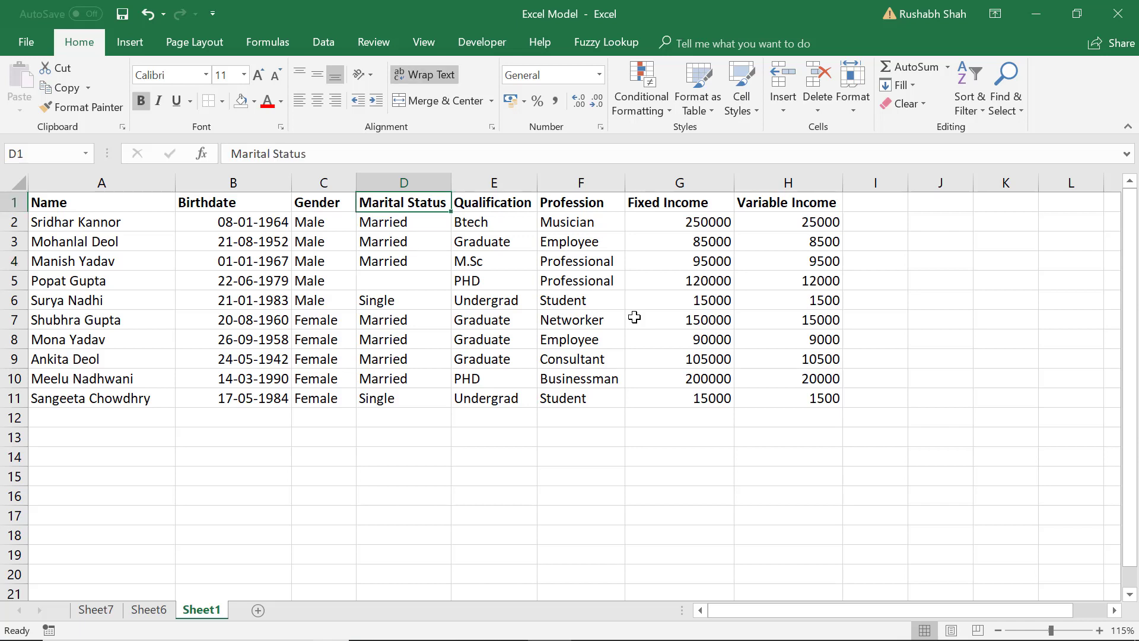
{"action": "key", "text": "Down"}
{"action": "key", "text": "Down"}
{"action": "key", "text": "Down"}
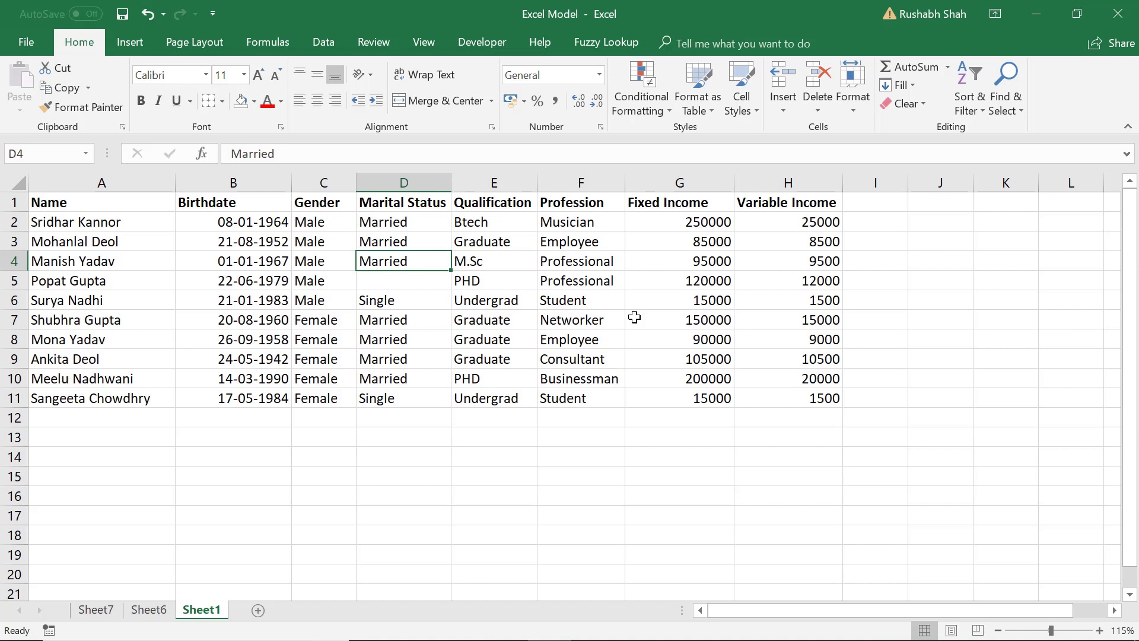
{"action": "key", "text": "ctrl+z"}
{"action": "key", "text": "ctrl+Home"}
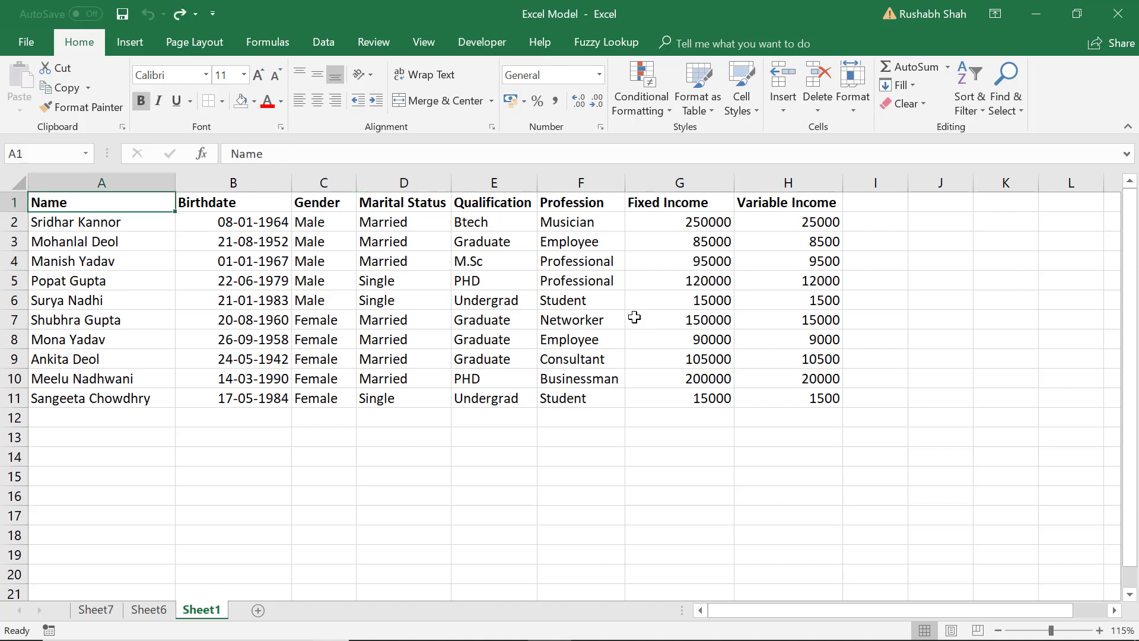
{"action": "key", "text": "ctrl+Right"}
{"action": "key", "text": "ctrl+Down"}
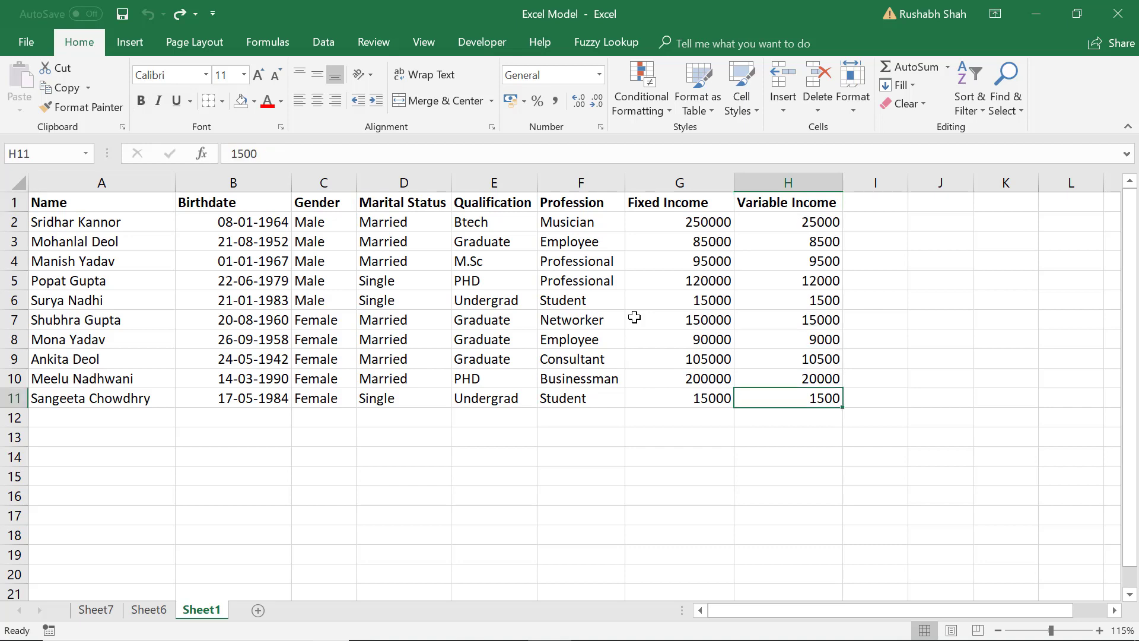
{"action": "key", "text": "ctrl+Left"}
{"action": "key", "text": "Down"}
{"action": "key", "text": "Down"}
{"action": "key", "text": "Down"}
{"action": "key", "text": "Down"}
{"action": "key", "text": "Down"}
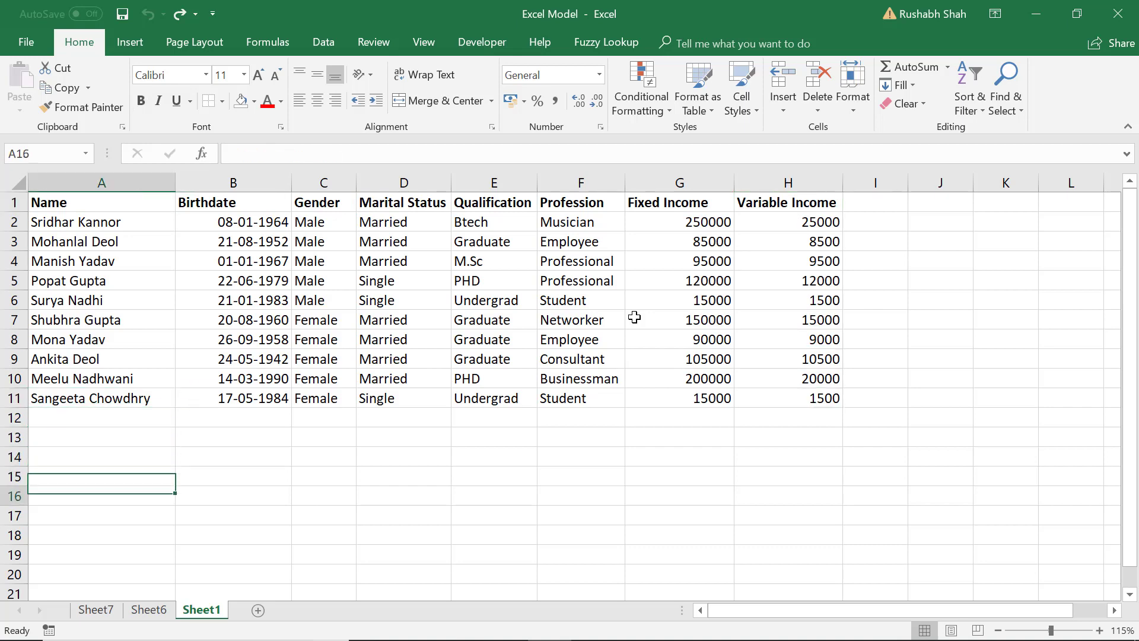
{"action": "key", "text": "Right"}
{"action": "key", "text": "Right"}
{"action": "key", "text": "Right"}
{"action": "key", "text": "Down"}
{"action": "key", "text": "Up"}
{"action": "key", "text": "Up"}
{"action": "key", "text": "Up"}
{"action": "key", "text": "Up"}
{"action": "key", "text": "Up"}
{"action": "key", "text": "Up"}
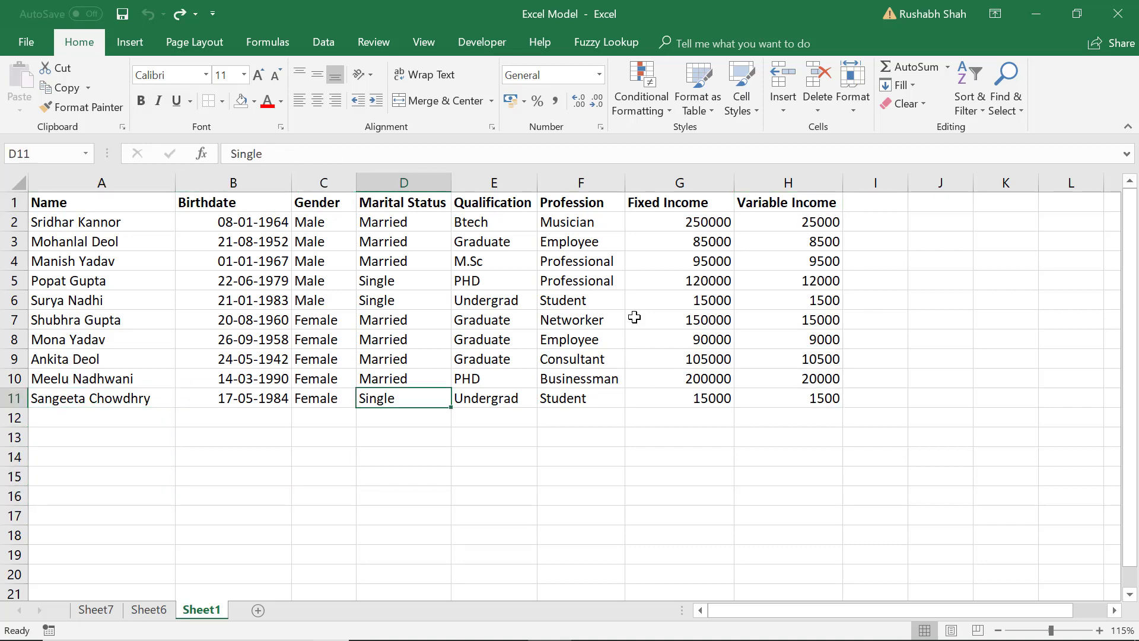
{"action": "key", "text": "ctrl+Up"}
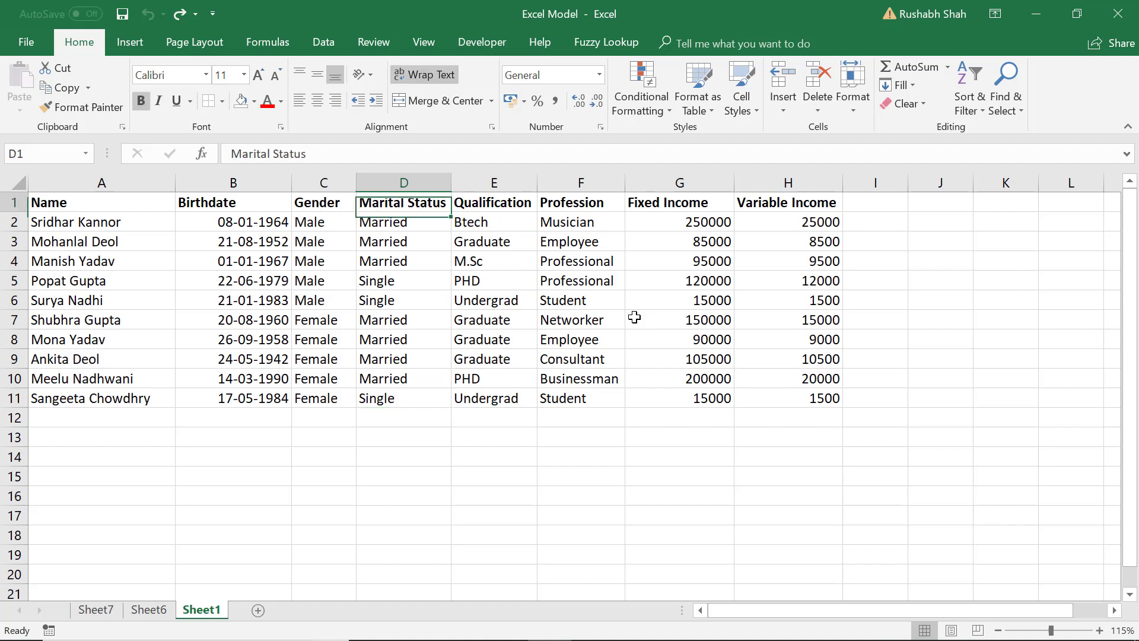
{"action": "key", "text": "ctrl+Left"}
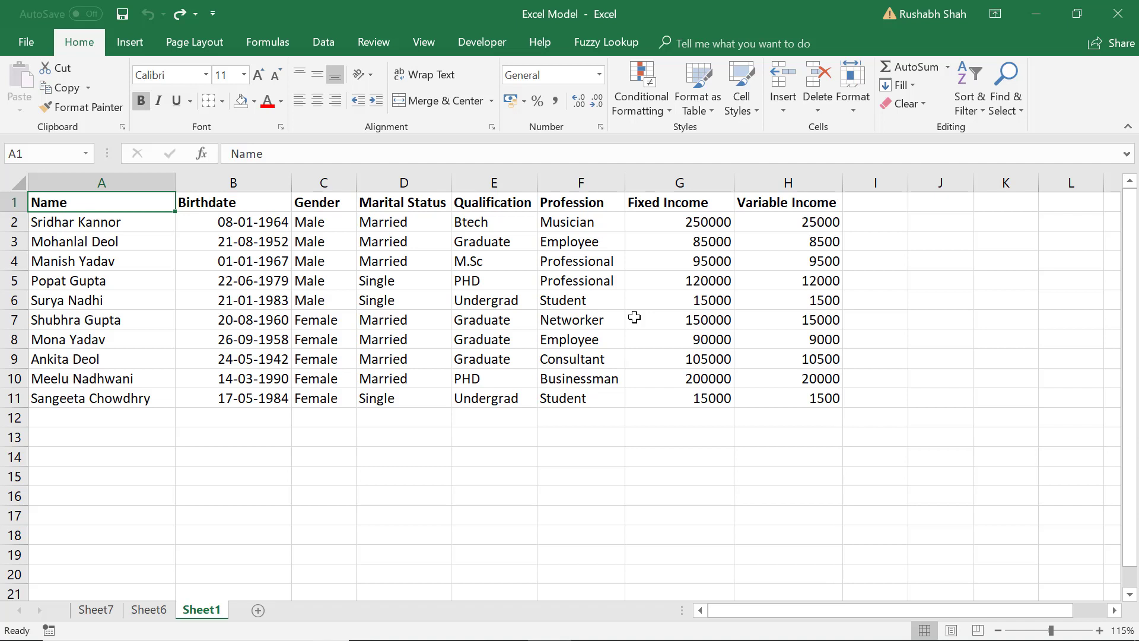
{"action": "key", "text": "ctrl+shift+Down"}
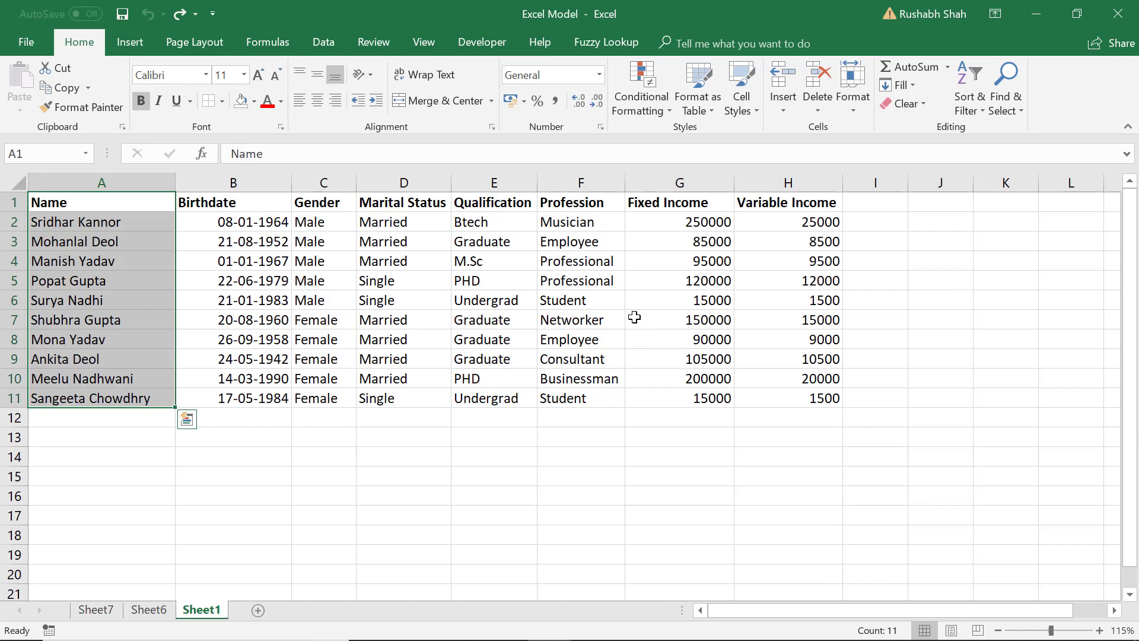
{"action": "key", "text": "ctrl+shift+Up"}
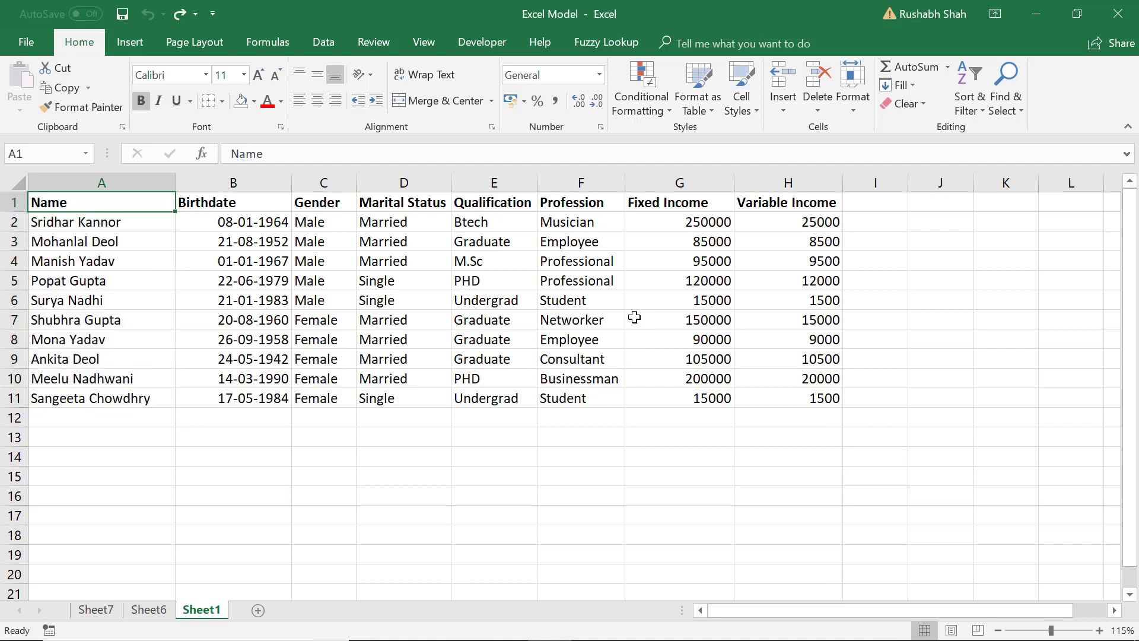
{"action": "key", "text": "ctrl+shift+Right"}
{"action": "key", "text": "Down"}
{"action": "key", "text": "Right"}
{"action": "key", "text": "Down"}
{"action": "key", "text": "Right"}
{"action": "key", "text": "Down"}
{"action": "key", "text": "Right"}
{"action": "key", "text": "Down"}
{"action": "key", "text": "Right"}
{"action": "key", "text": "Down"}
{"action": "key", "text": "Right"}
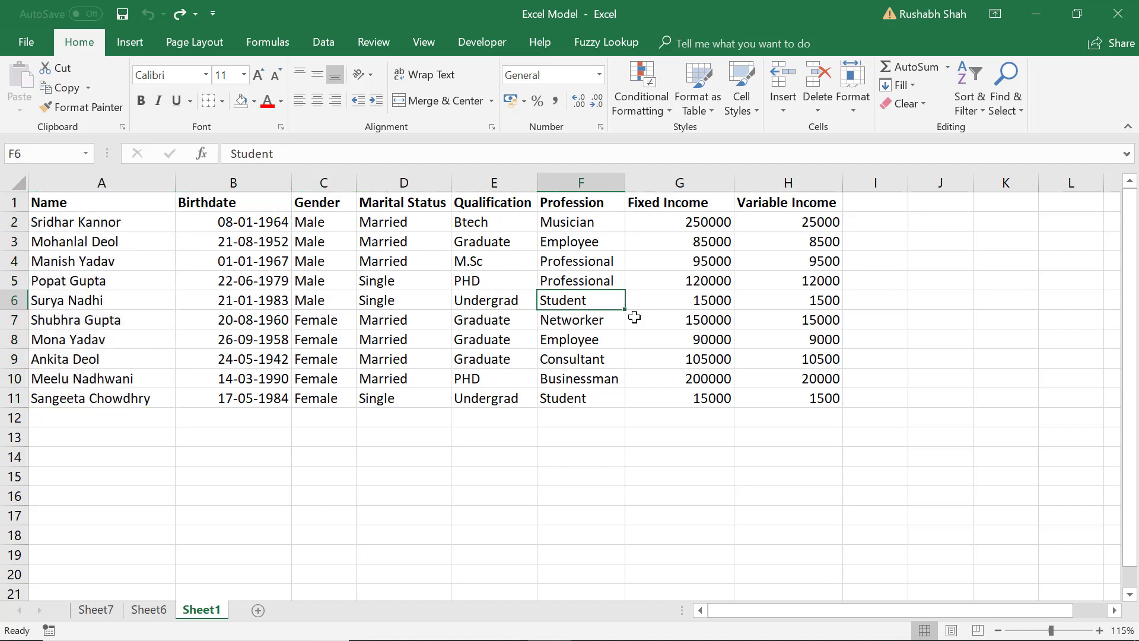
{"action": "key", "text": "ctrl+shift+Left"}
{"action": "key", "text": "Down"}
{"action": "key", "text": "Down"}
{"action": "key", "text": "Down"}
{"action": "key", "text": "Left"}
{"action": "key", "text": "ctrl+shift+Up"}
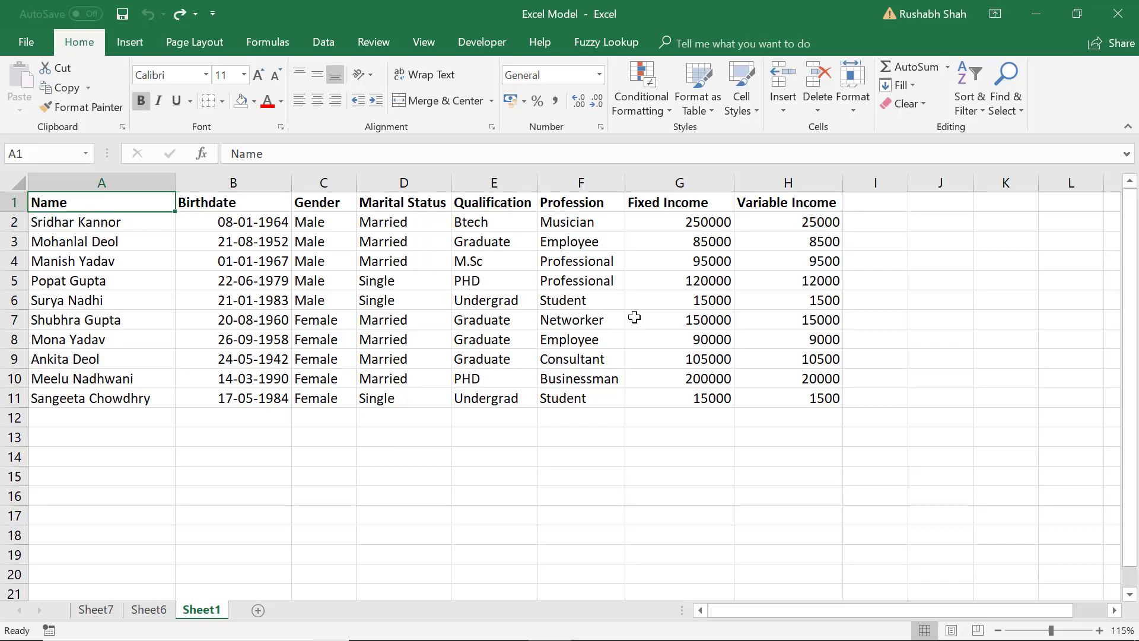
Select the Fixed Income values G2:G11.
{"action": "key", "text": "Down"}
{"action": "key", "text": "Right"}
{"action": "key", "text": "Right"}
{"action": "key", "text": "Down"}
{"action": "key", "text": "Right"}
{"action": "key", "text": "Right"}
{"action": "key", "text": "Right"}
{"action": "key", "text": "Right"}
{"action": "key", "text": "Up"}
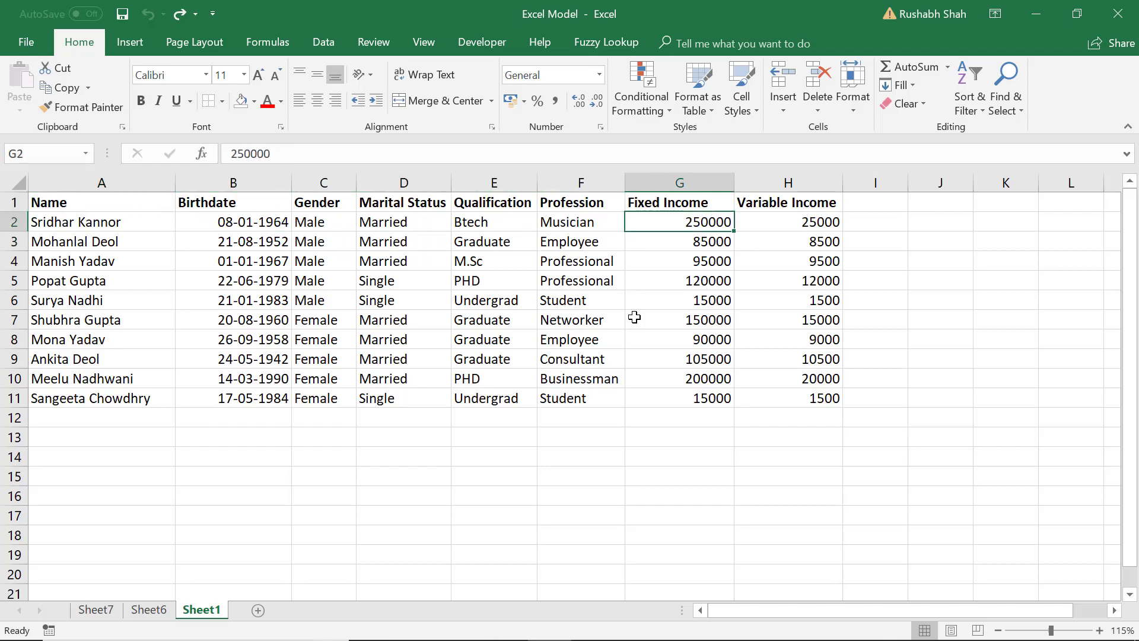
{"action": "key", "text": "ctrl+shift+Down"}
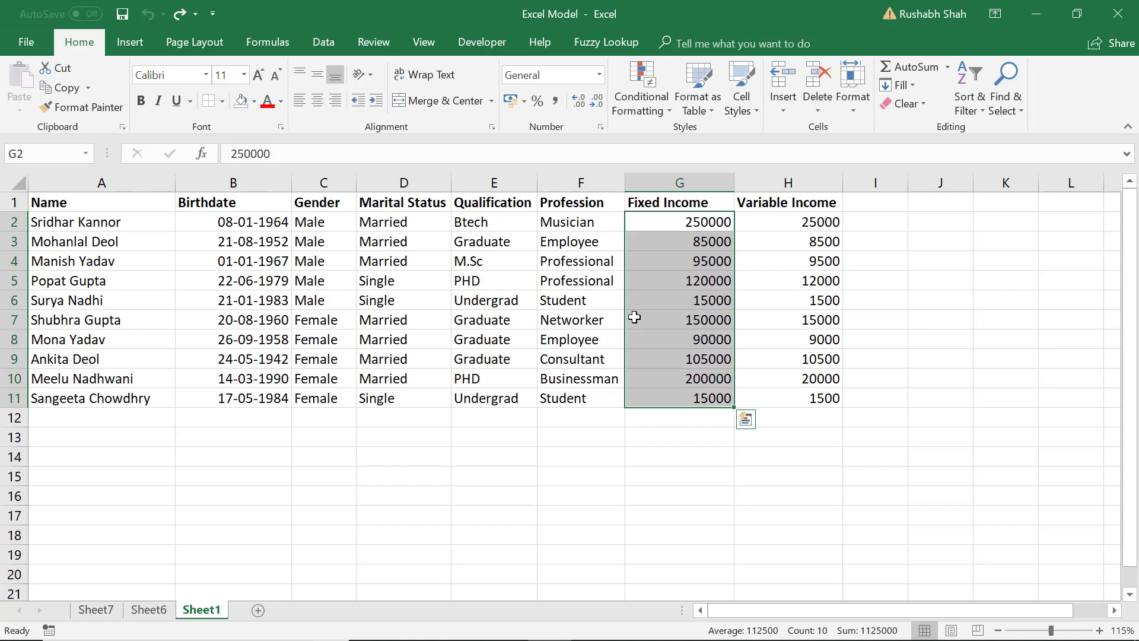
Apply Number format with thousands separator to the Fixed Income values.
{"action": "key", "text": "ctrl+1"}
{"action": "left_click_drag", "start_coordinate": [522, 15], "coordinate": [343, 73]}
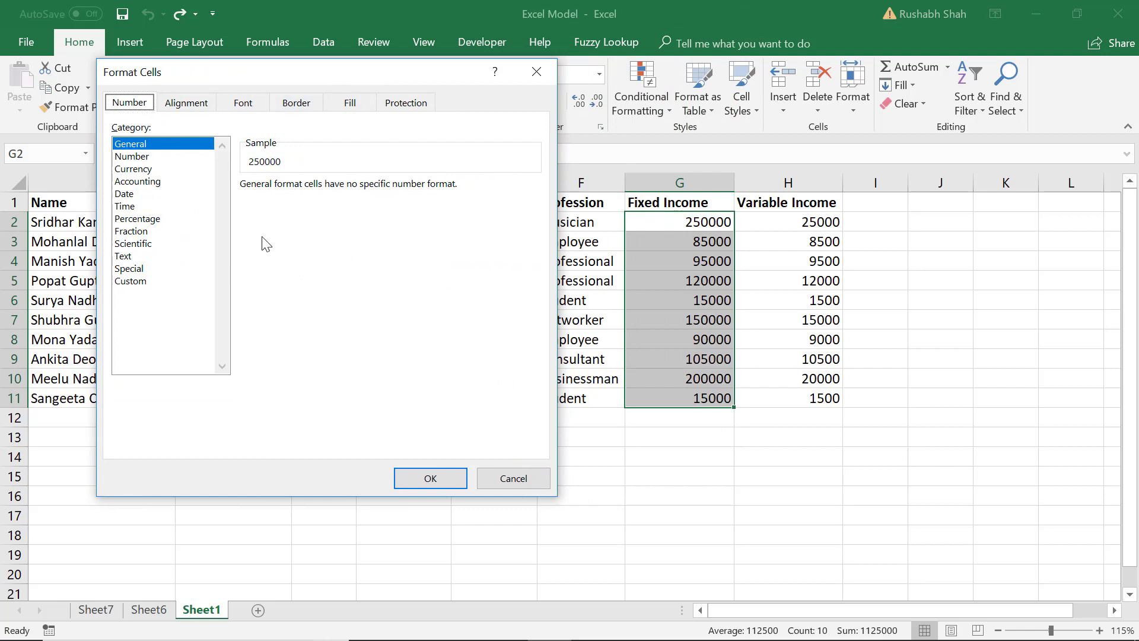
{"action": "left_click", "coordinate": [135, 157]}
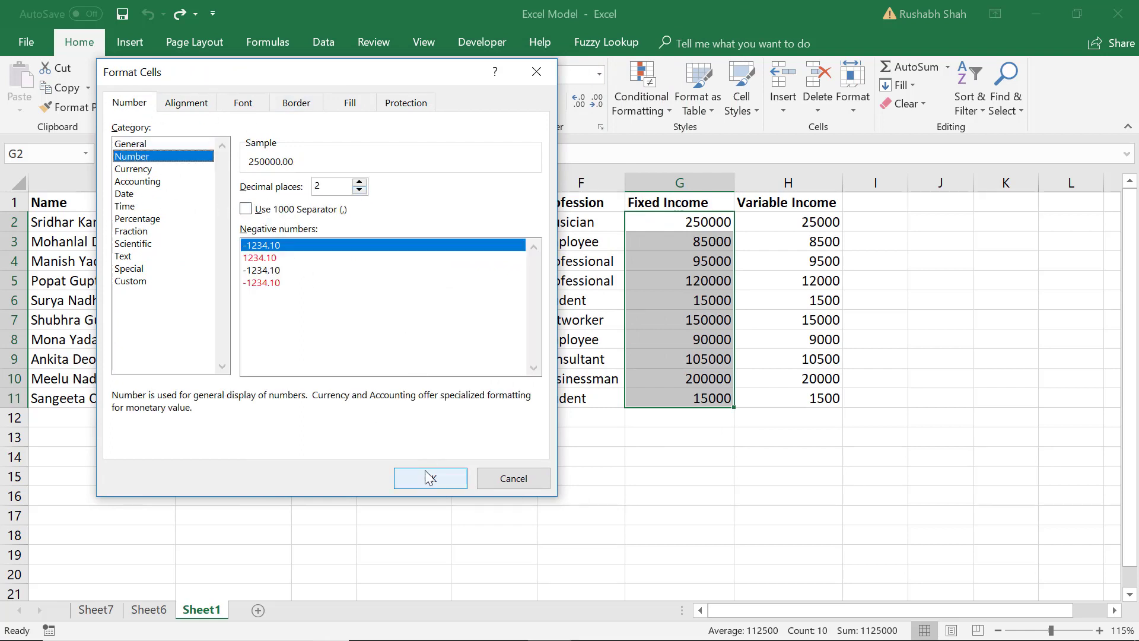
{"action": "left_click", "coordinate": [335, 211]}
{"action": "left_click", "coordinate": [444, 480]}
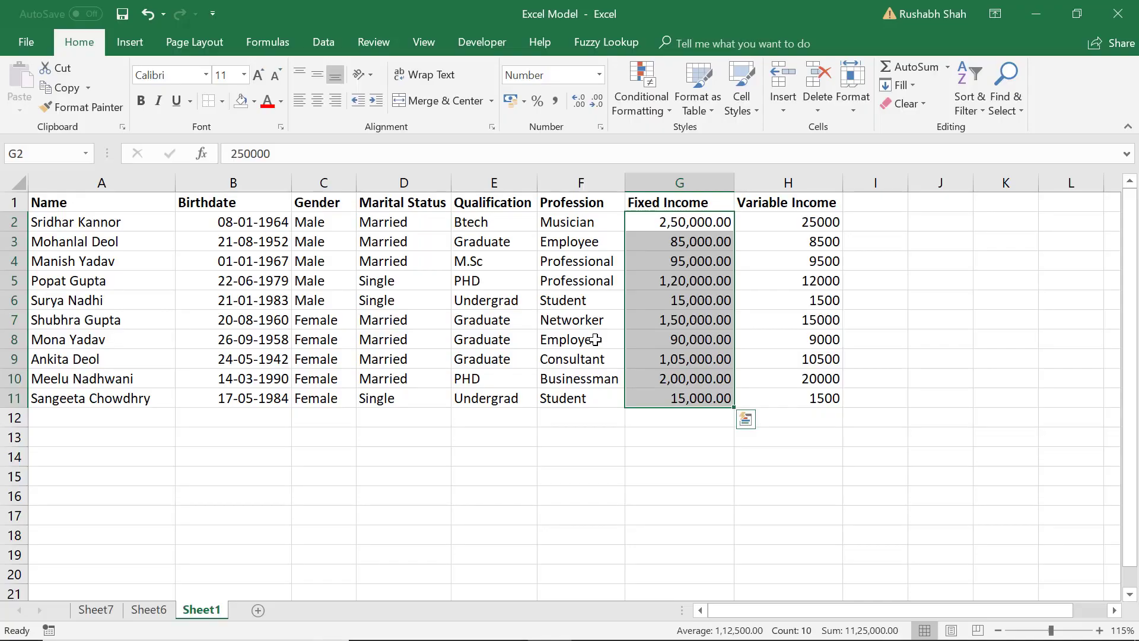
Format birthdates B2:B11 as dd-mmm-yy (e.g. 08-Jan-64), then undo and redo it.
{"action": "left_click_drag", "start_coordinate": [254, 227], "coordinate": [253, 398]}
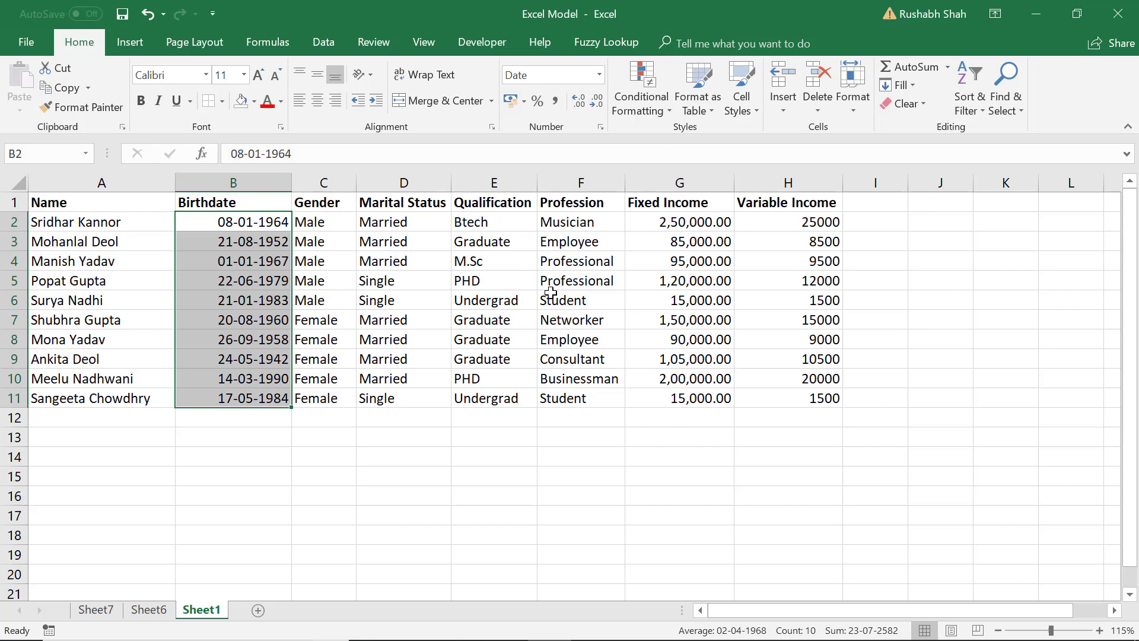
{"action": "key", "text": "ctrl+shift+3"}
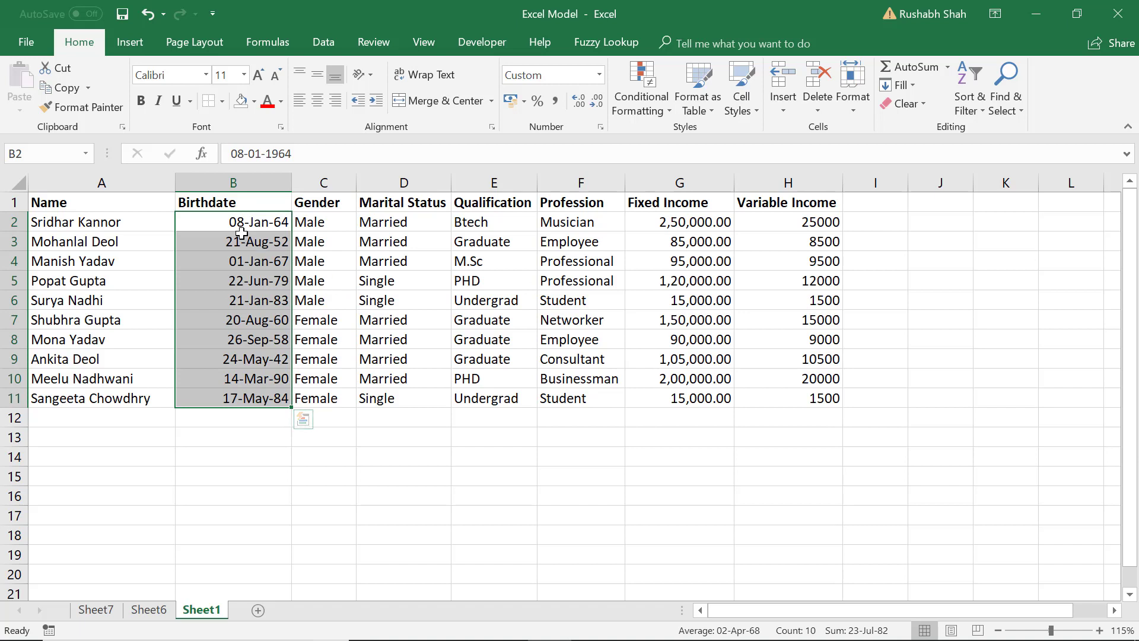
{"action": "left_click", "coordinate": [249, 224]}
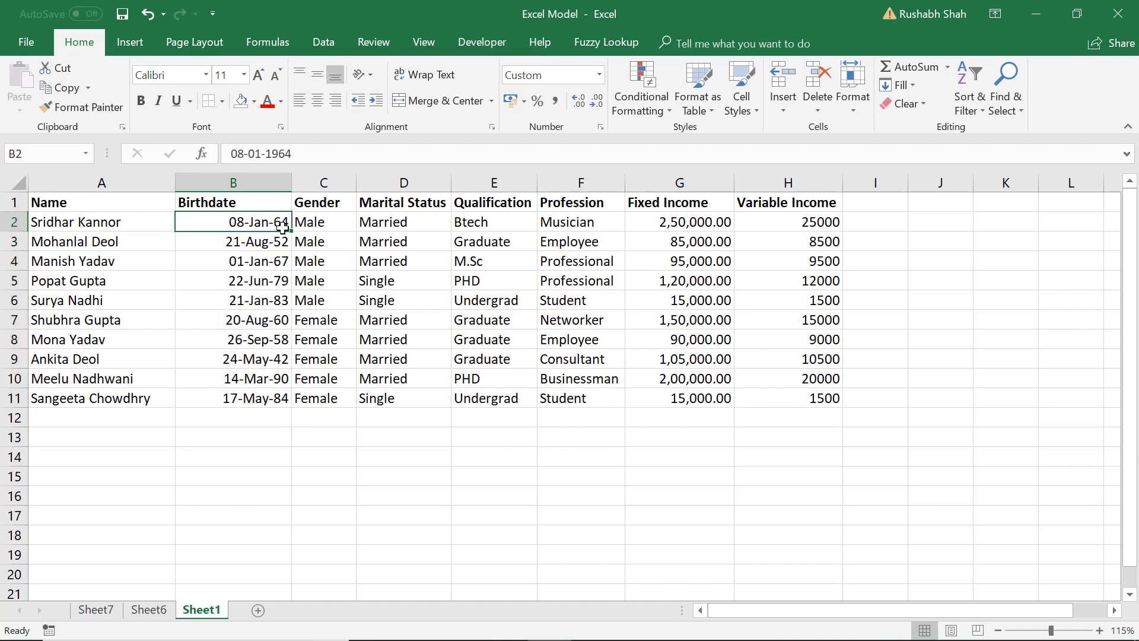
{"action": "key", "text": "ctrl+z"}
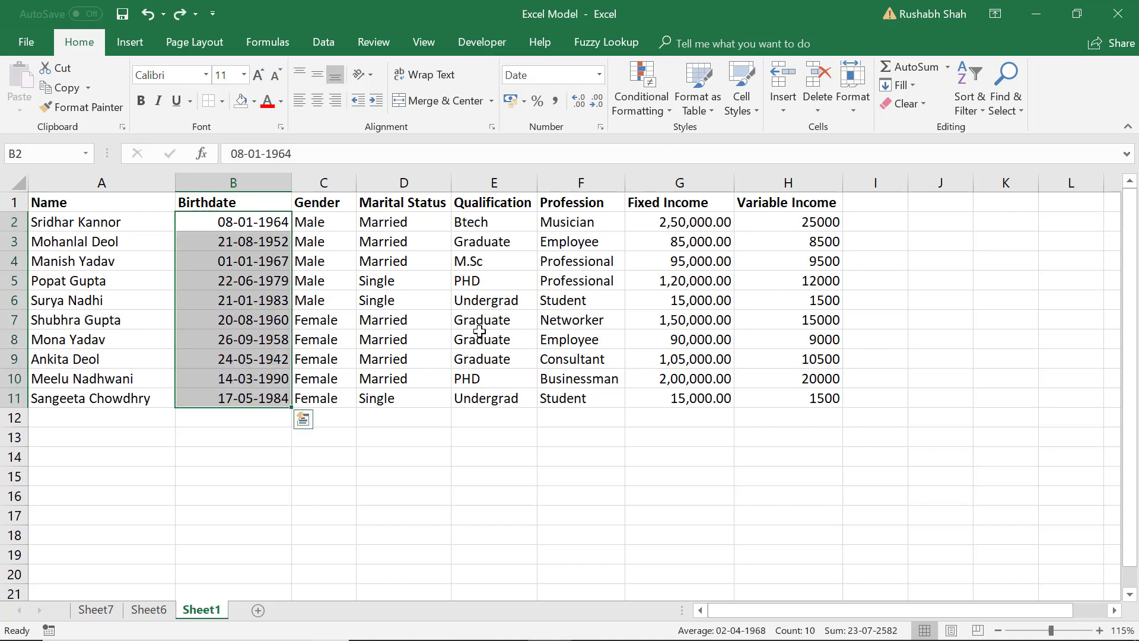
{"action": "key", "text": "ctrl+y"}
{"action": "left_click", "coordinate": [256, 223]}
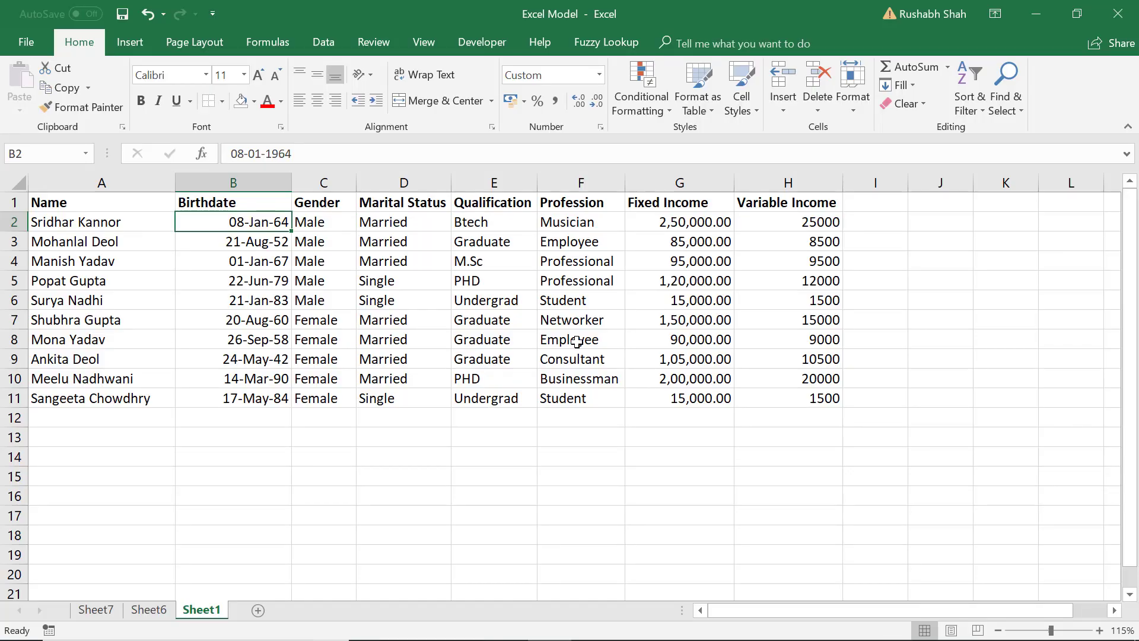
Select the data table, then the whole worksheet, with repeated Ctrl+A.
{"action": "key", "text": "ctrl+a"}
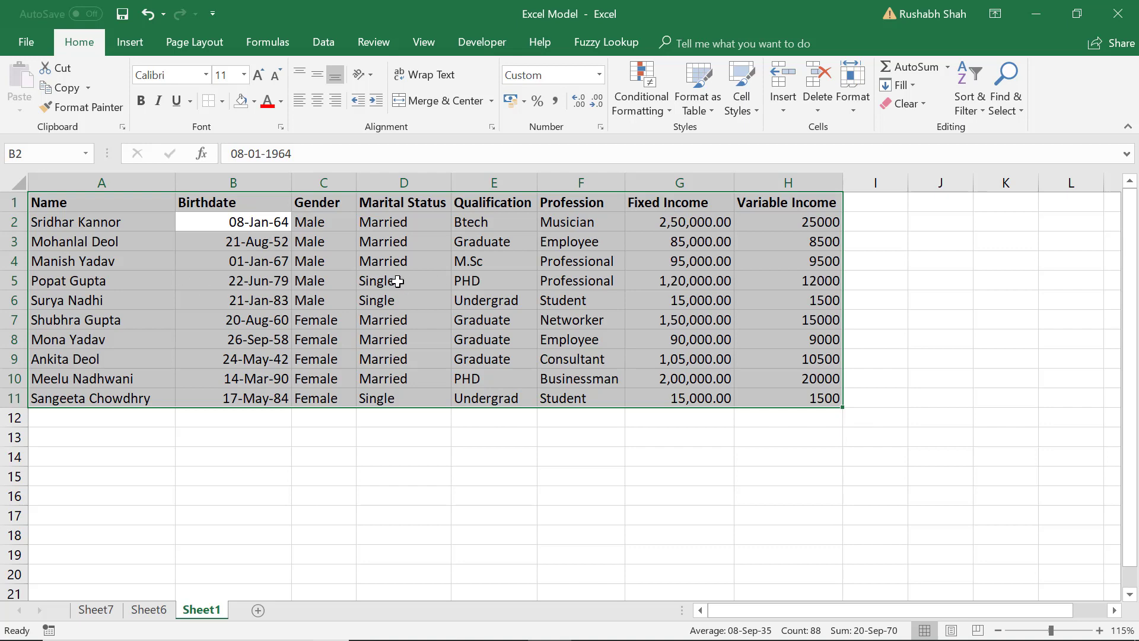
{"action": "key", "text": "ctrl+a"}
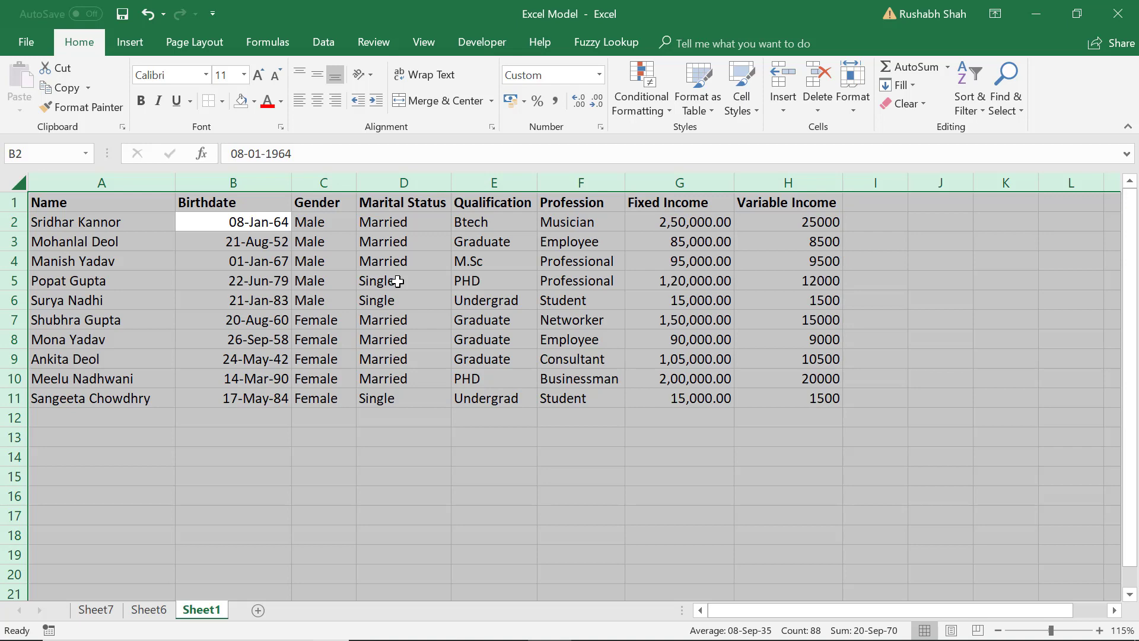
{"action": "left_click", "coordinate": [446, 491]}
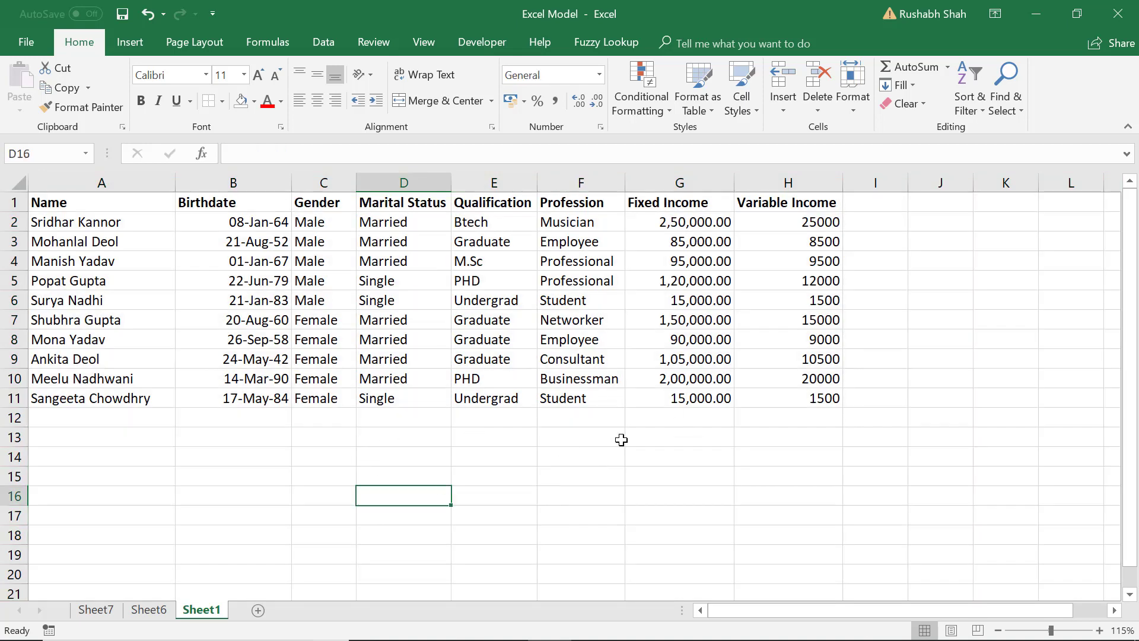
{"action": "key", "text": "ctrl+a"}
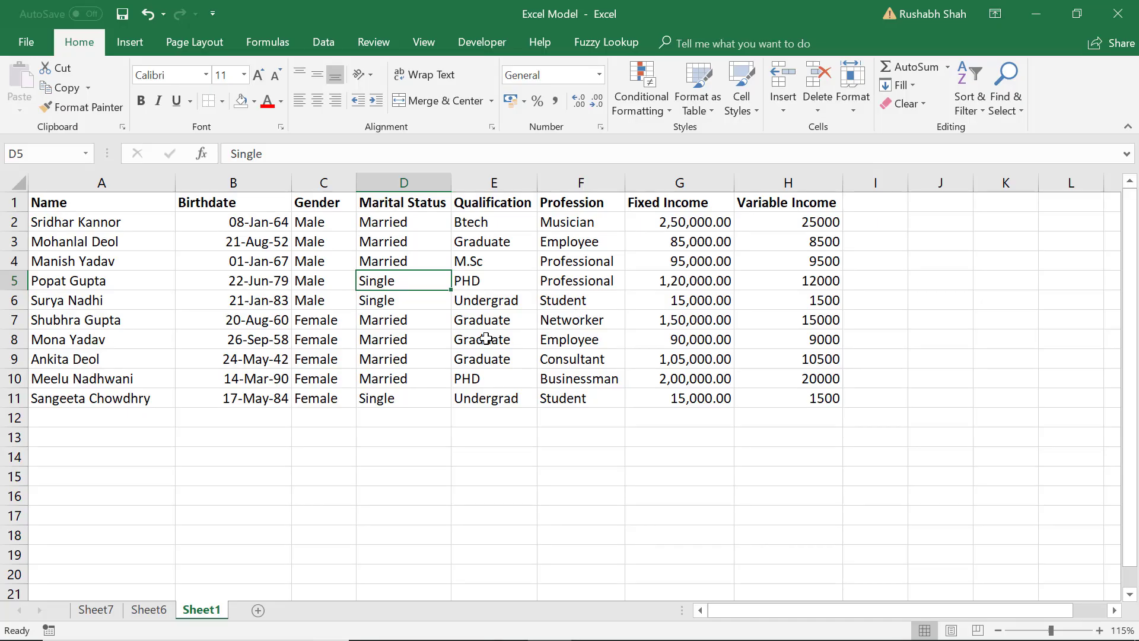
{"action": "left_click", "coordinate": [409, 303]}
{"action": "key", "text": "Right"}
{"action": "key", "text": "Right"}
{"action": "key", "text": "Right"}
{"action": "key", "text": "Down"}
{"action": "key", "text": "Down"}
{"action": "key", "text": "Down"}
{"action": "key", "text": "Down"}
{"action": "key", "text": "Left"}
{"action": "left_click", "coordinate": [460, 317]}
{"action": "left_click", "coordinate": [439, 325]}
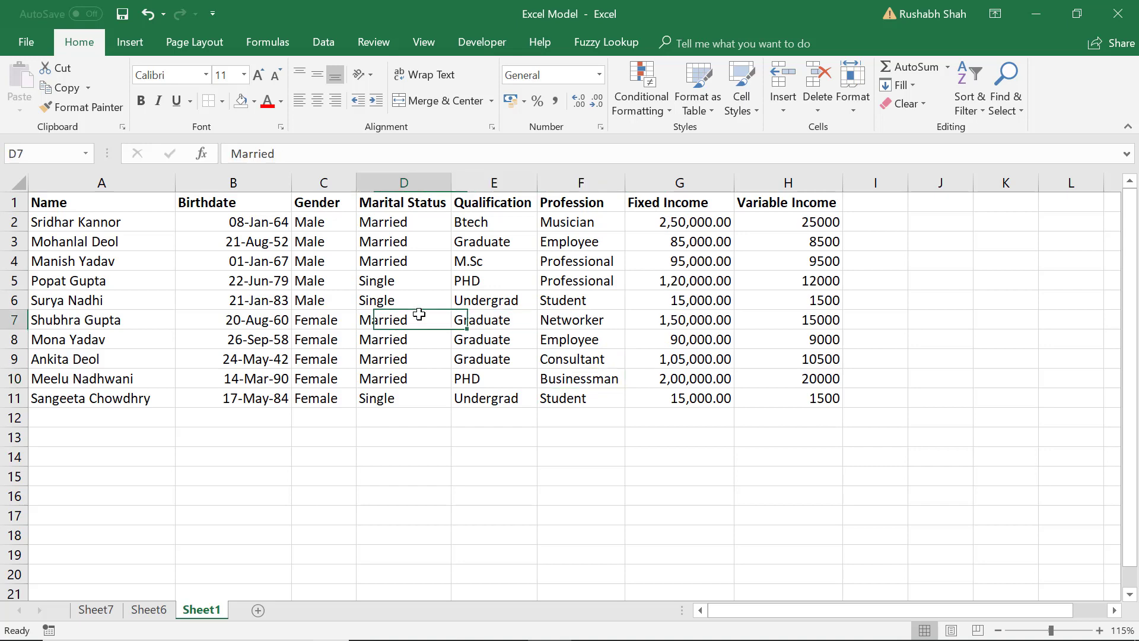
{"action": "key", "text": "ctrl+space"}
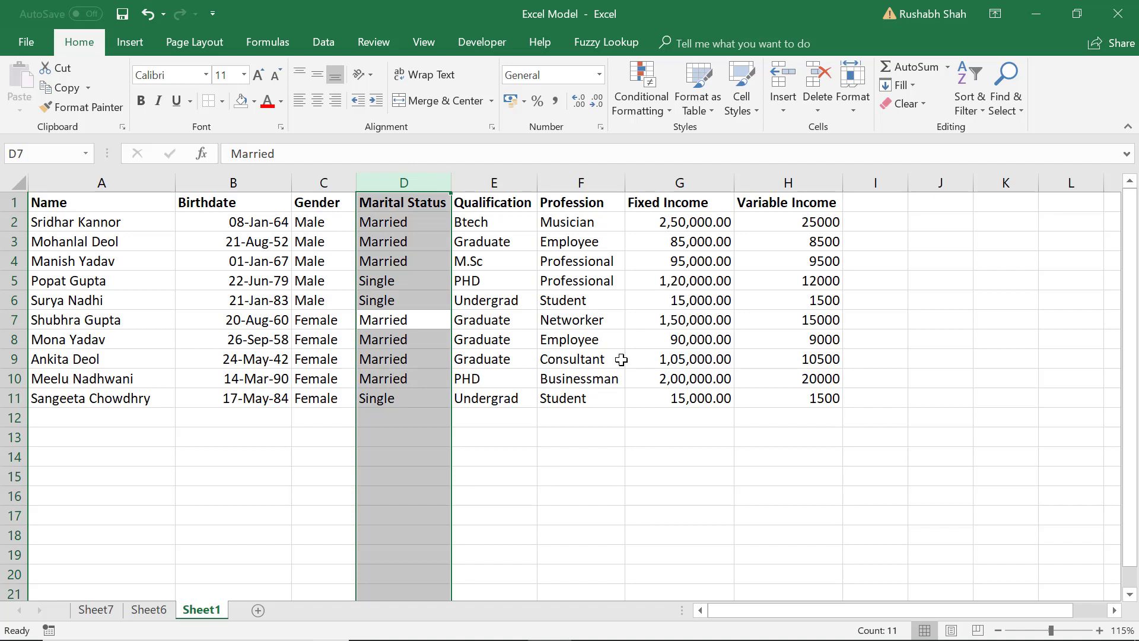
{"action": "left_click", "coordinate": [483, 301]}
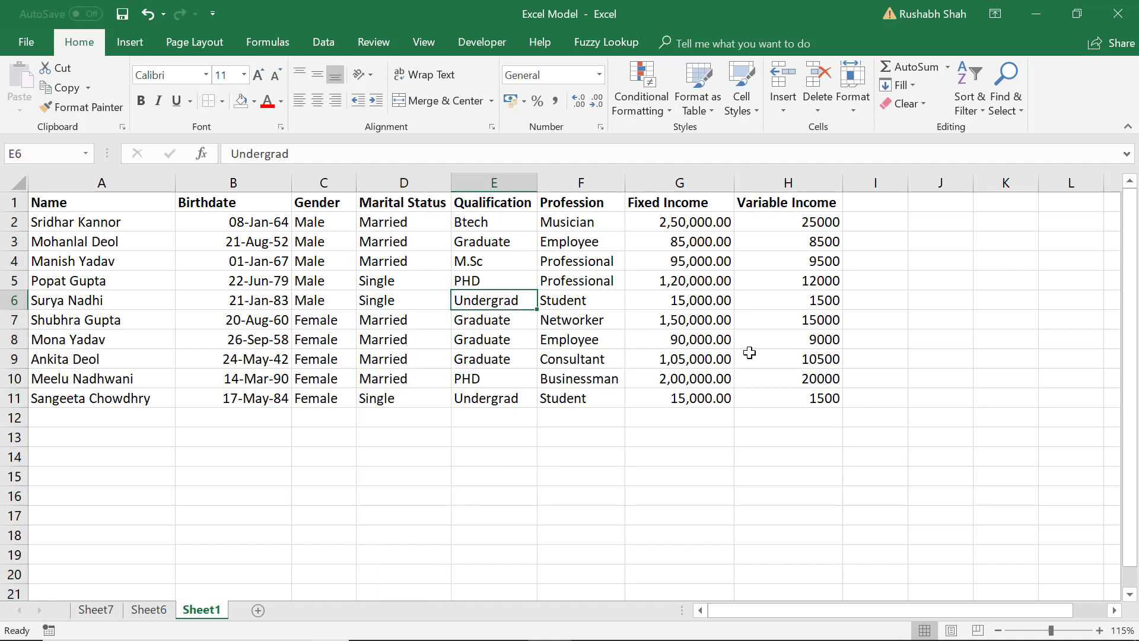
{"action": "key", "text": "shift+space"}
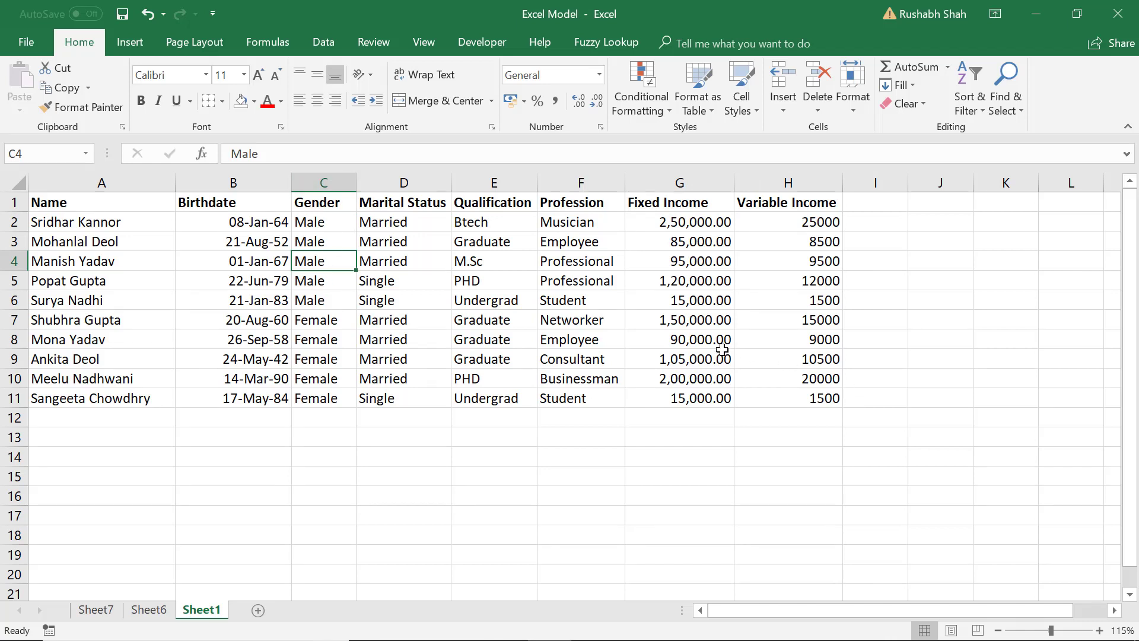
Insert a blank column C before Gender, then delete the Qualification column.
{"action": "key", "text": "ctrl+space"}
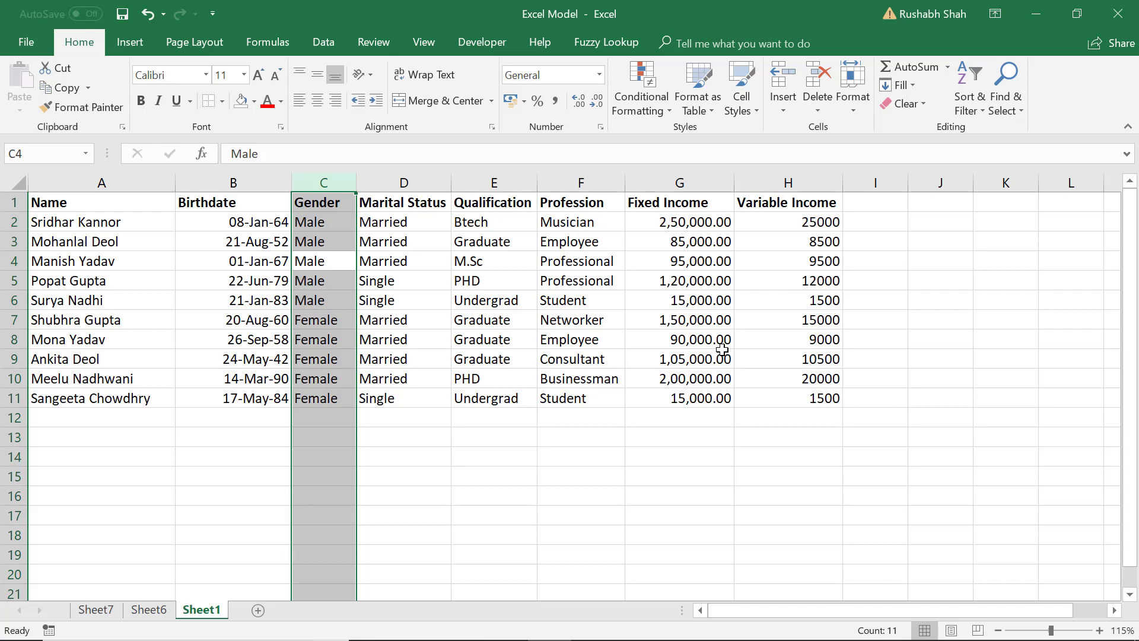
{"action": "key", "text": "ctrl+shift+plus"}
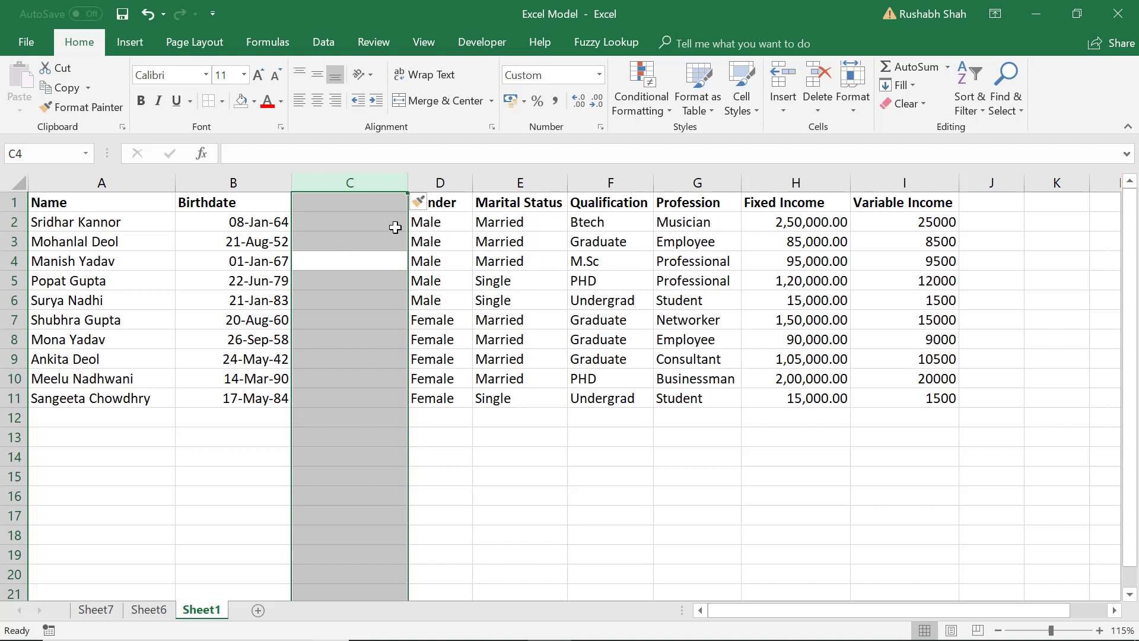
{"action": "left_click", "coordinate": [385, 204]}
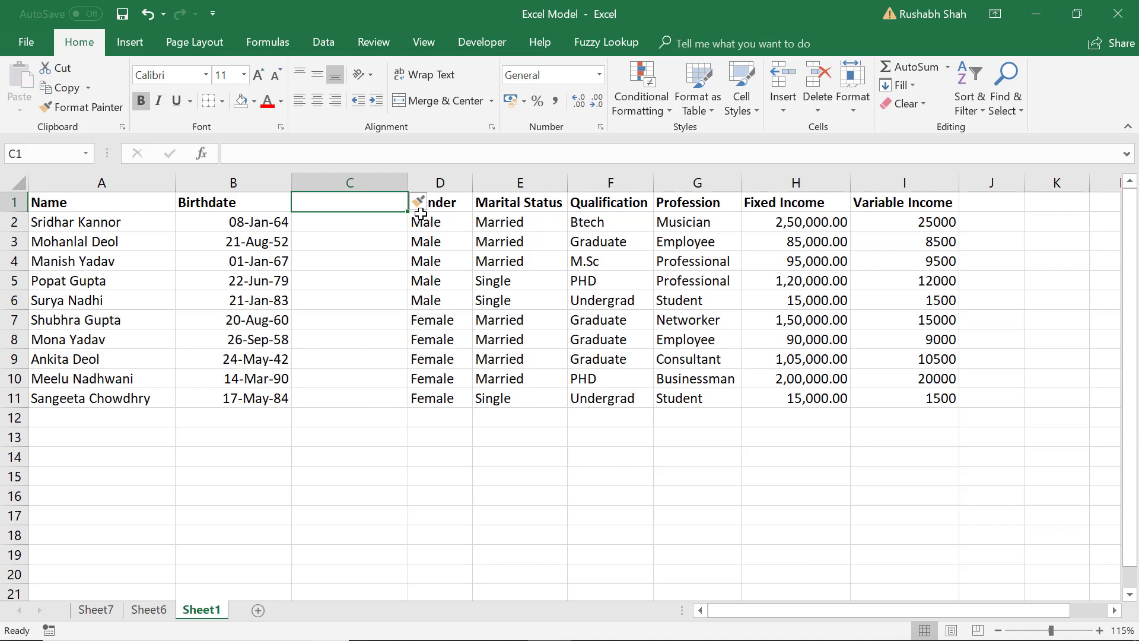
{"action": "key", "text": "Right"}
{"action": "key", "text": "Right"}
{"action": "key", "text": "Right"}
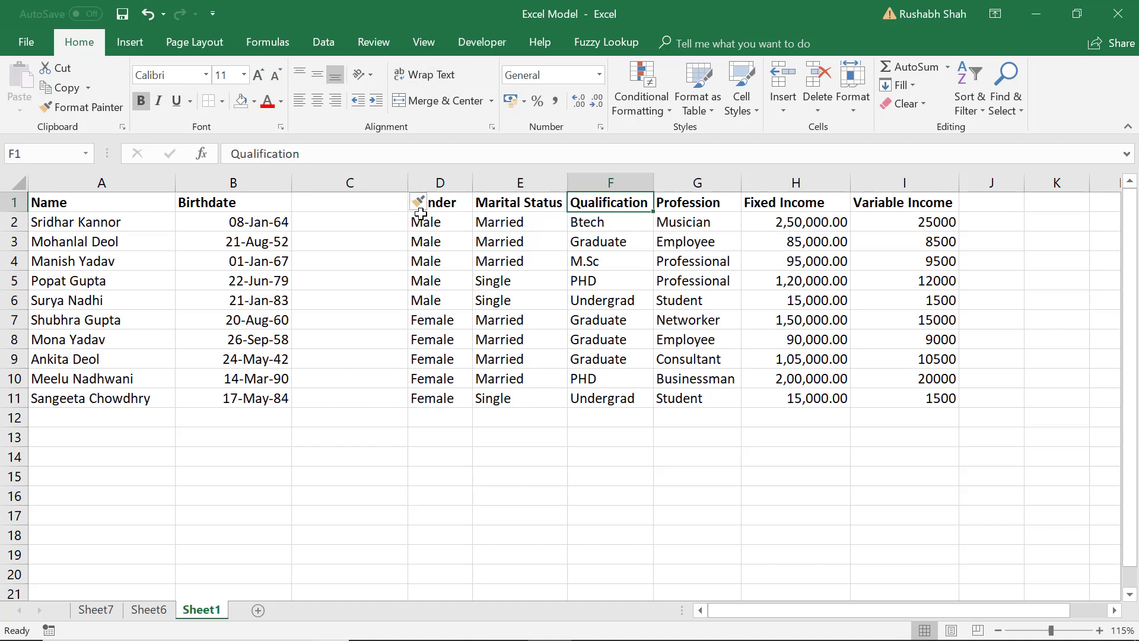
{"action": "key", "text": "ctrl+space"}
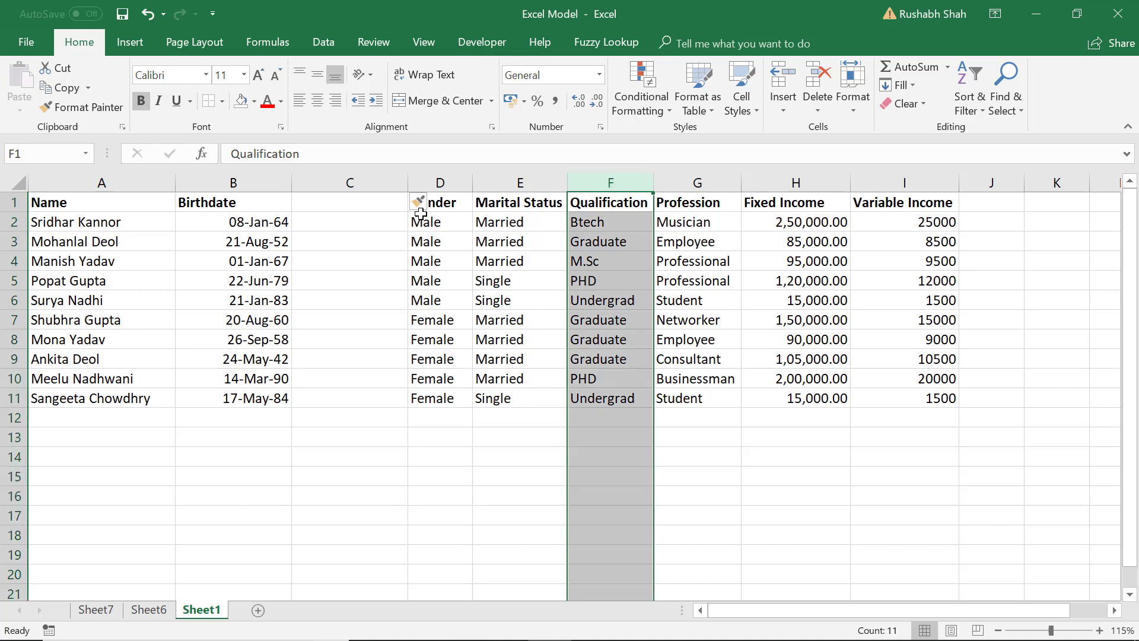
{"action": "key", "text": "ctrl+minus"}
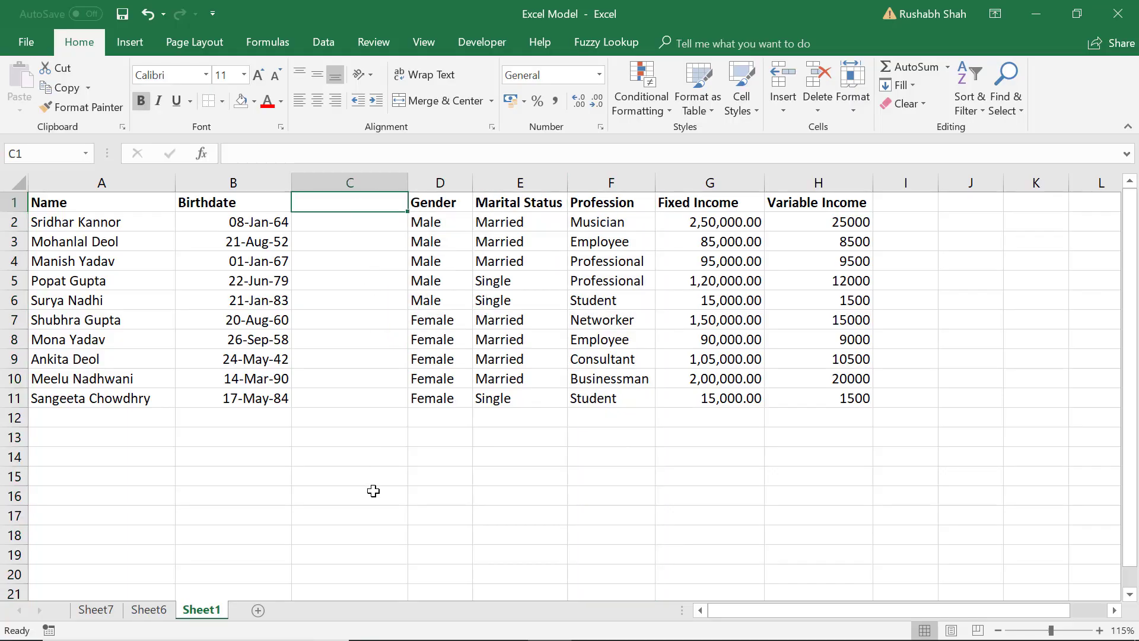
Enter the header 'Joining Date' in C1.
{"action": "type", "text": "Joinig"}
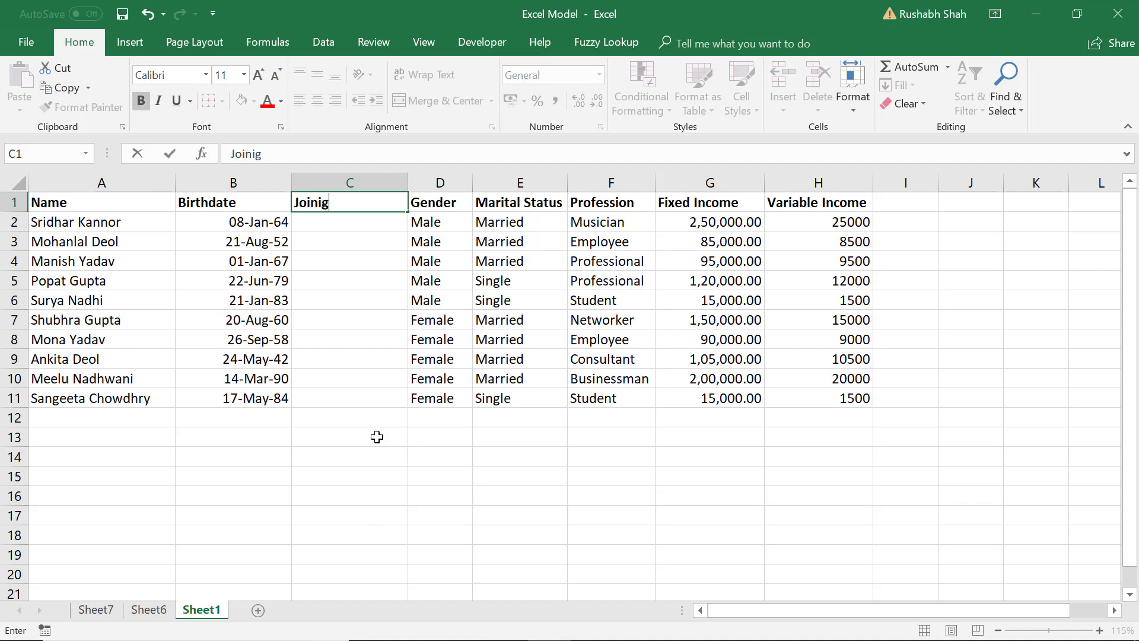
{"action": "key", "text": "BackSpace"}
{"action": "type", "text": "ng Date"}
{"action": "key", "text": "Return"}
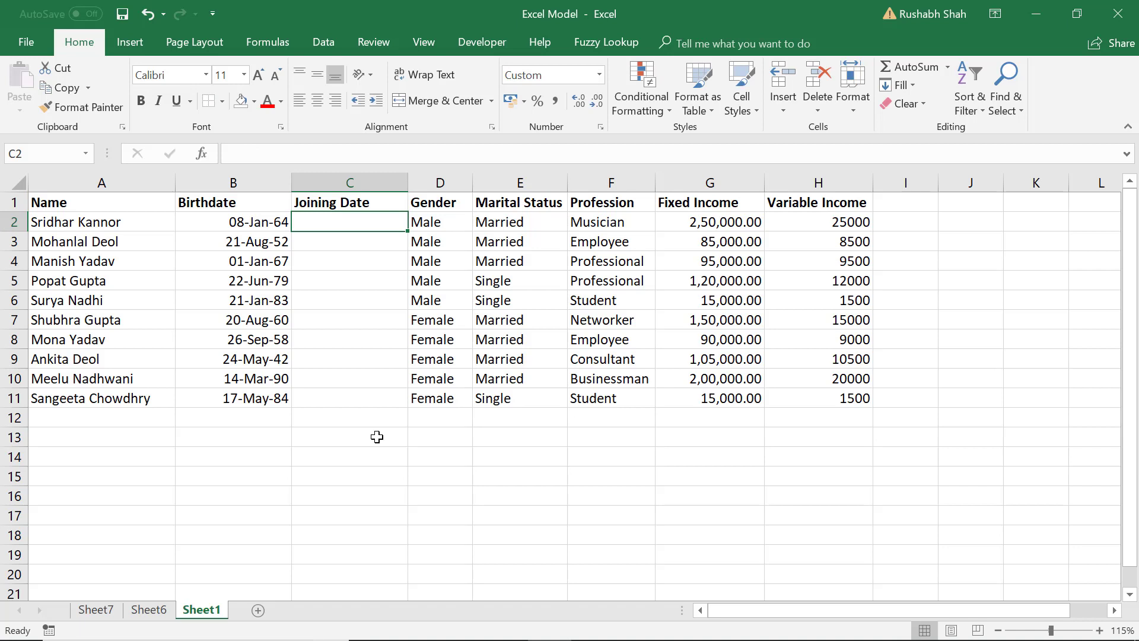
Insert today's date 09-Sep-18 in C2 and fill it down to C11.
{"action": "key", "text": "ctrl+semicolon"}
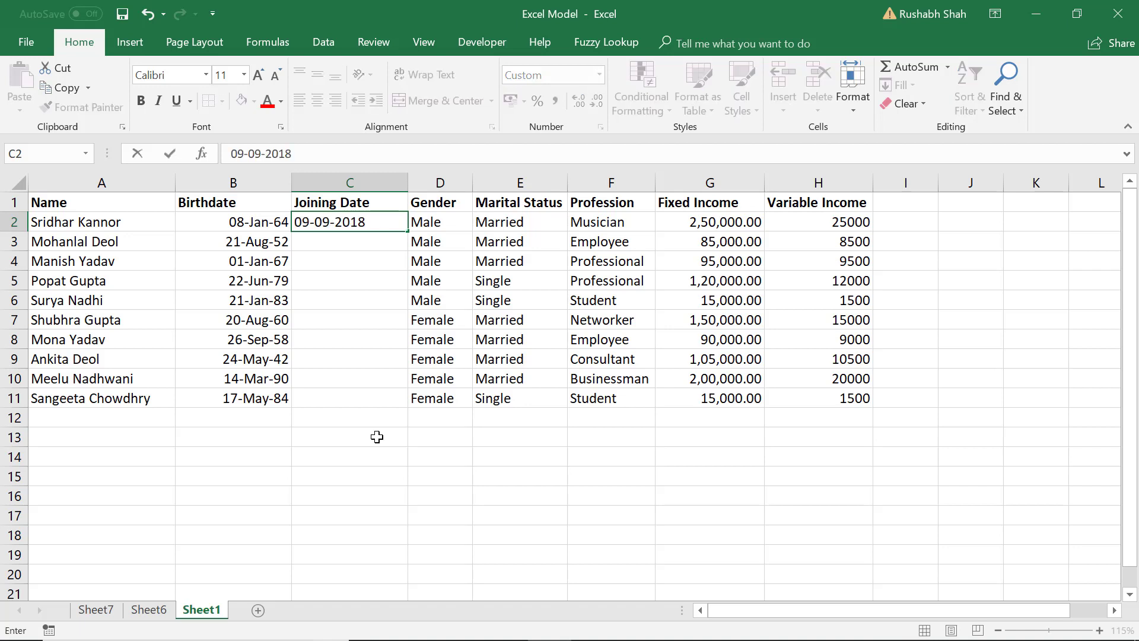
{"action": "key", "text": "Return"}
{"action": "key", "text": "Up"}
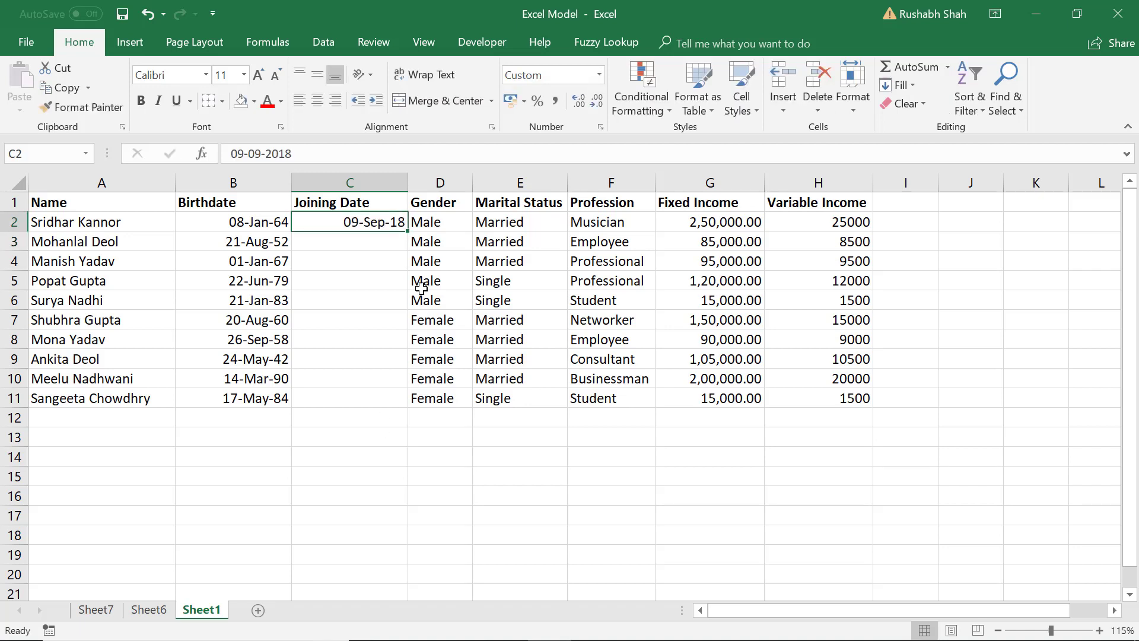
{"action": "left_click_drag", "start_coordinate": [408, 232], "coordinate": [410, 407]}
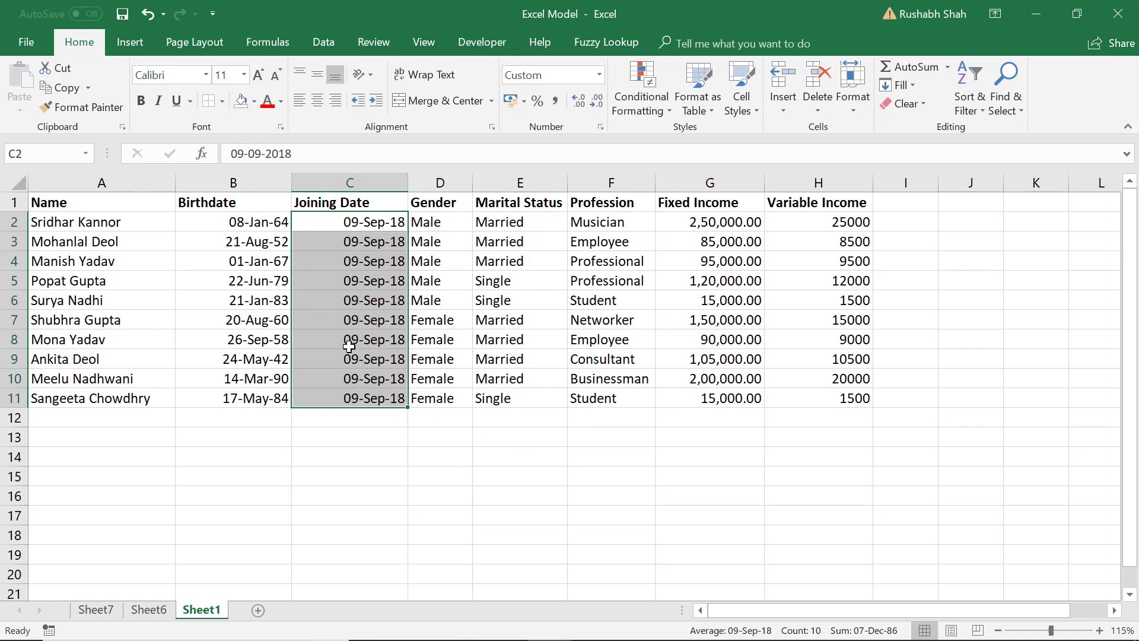
{"action": "left_click", "coordinate": [351, 401]}
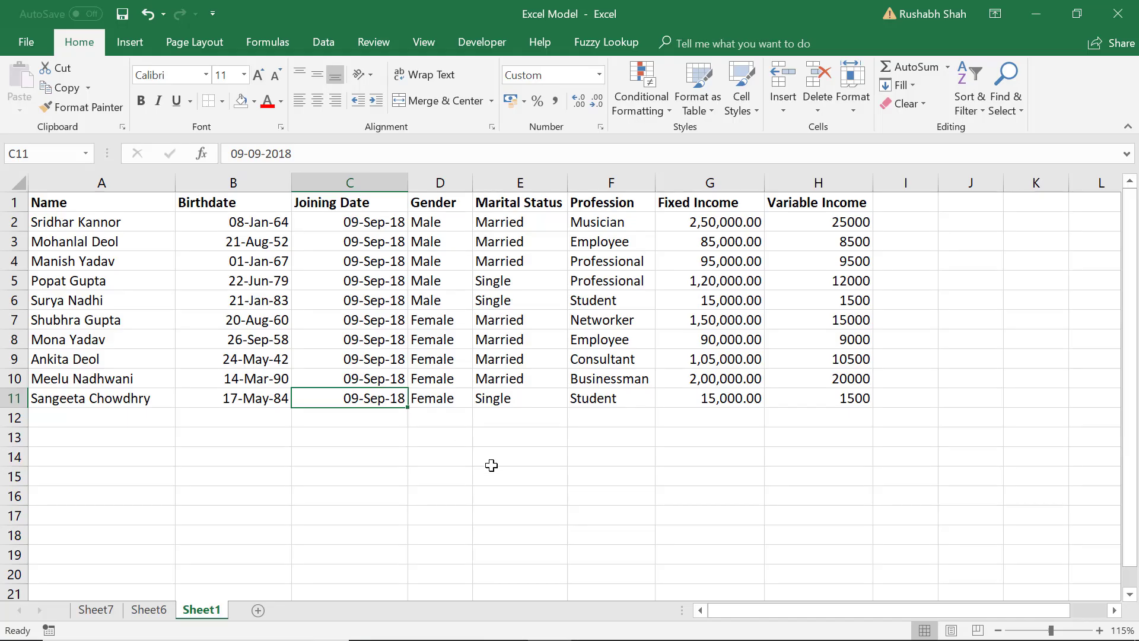
Apply All Borders to the employee table A1:H11 via Alt, H, B, A.
{"action": "key", "text": "ctrl+a"}
{"action": "key", "text": "alt"}
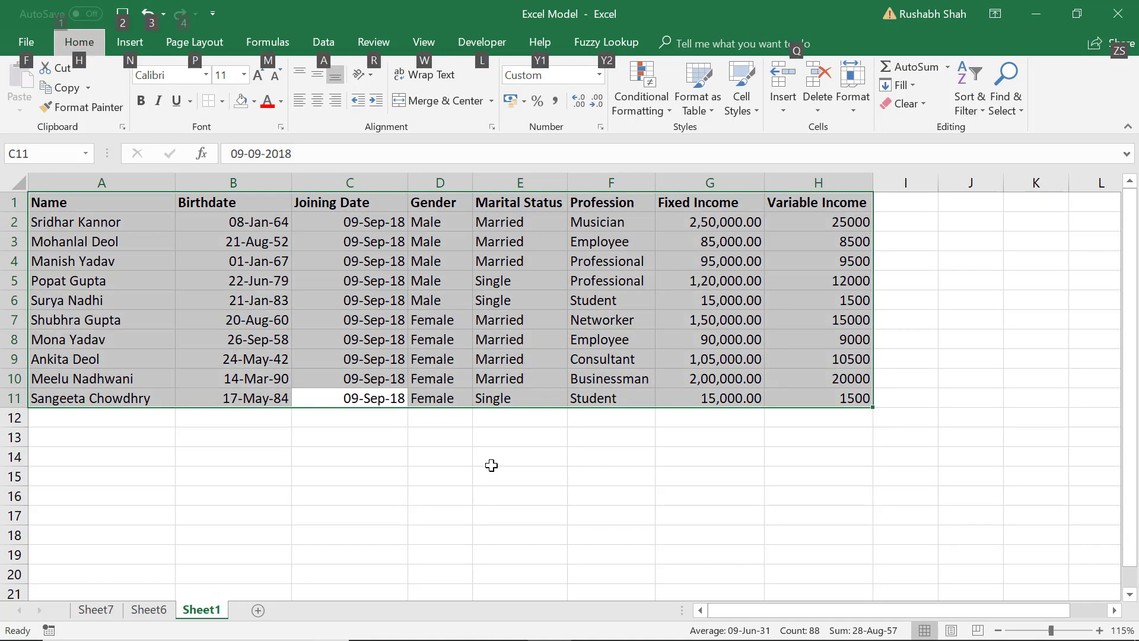
{"action": "key", "text": "h"}
{"action": "key", "text": "b"}
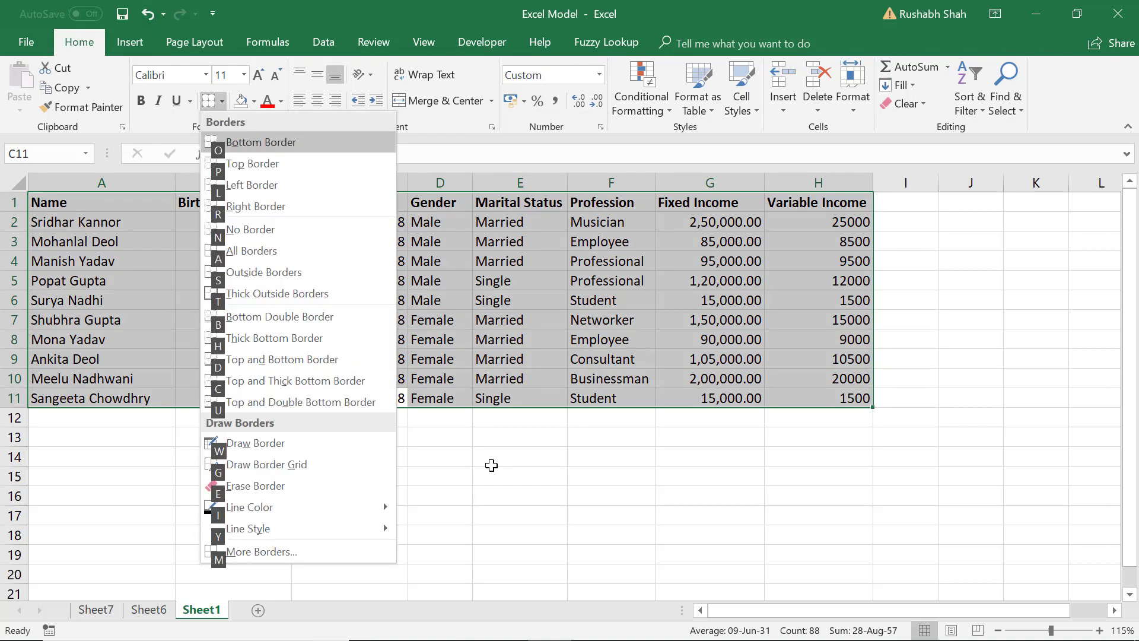
{"action": "key", "text": "a"}
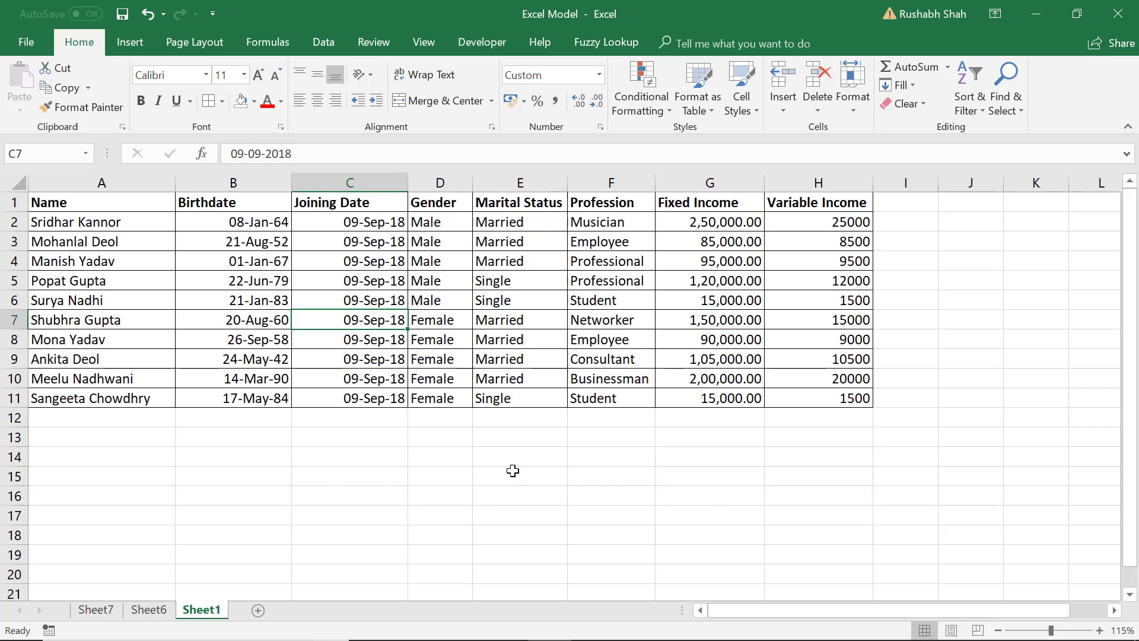
Add filter drop-downs to every table header with Ctrl+Shift+L.
{"action": "key", "text": "ctrl+shift+l"}
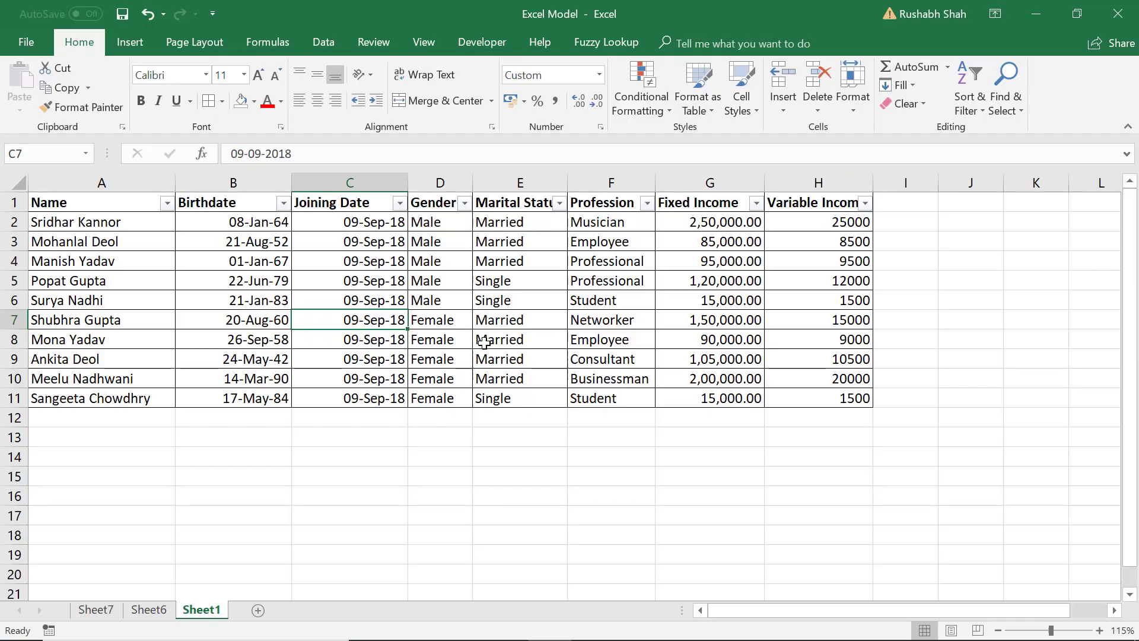
{"action": "key", "text": "Right"}
{"action": "key", "text": "Up"}
{"action": "key", "text": "Up"}
{"action": "key", "text": "Up"}
{"action": "key", "text": "Up"}
{"action": "key", "text": "Up"}
{"action": "key", "text": "Up"}
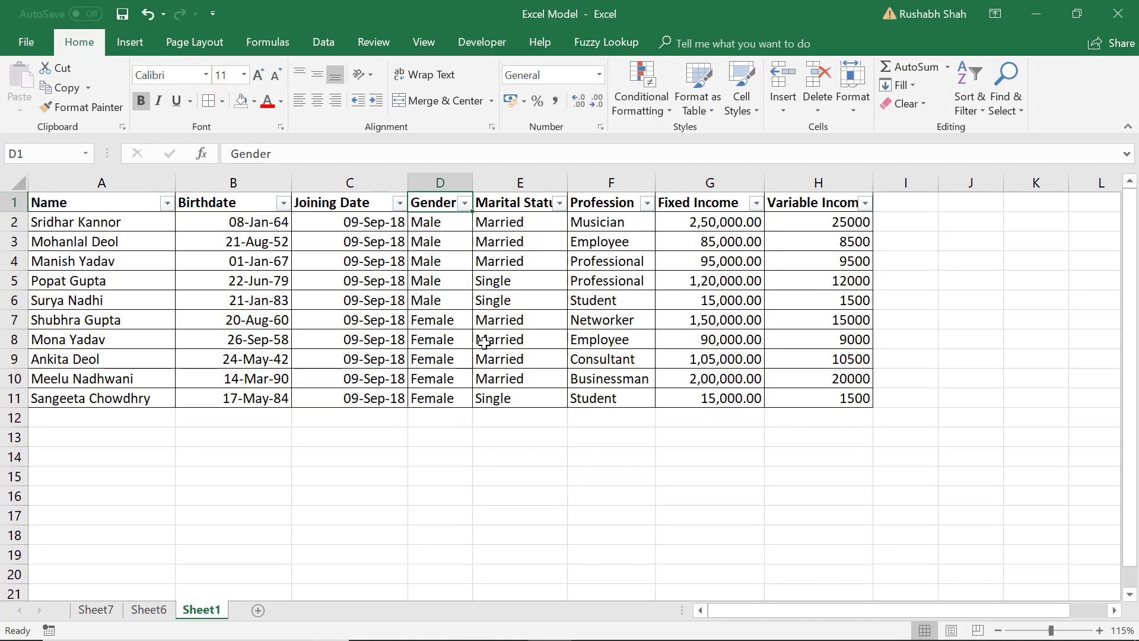
Filter Gender to Male only, then open the Profession filter.
{"action": "key", "text": "alt+Down"}
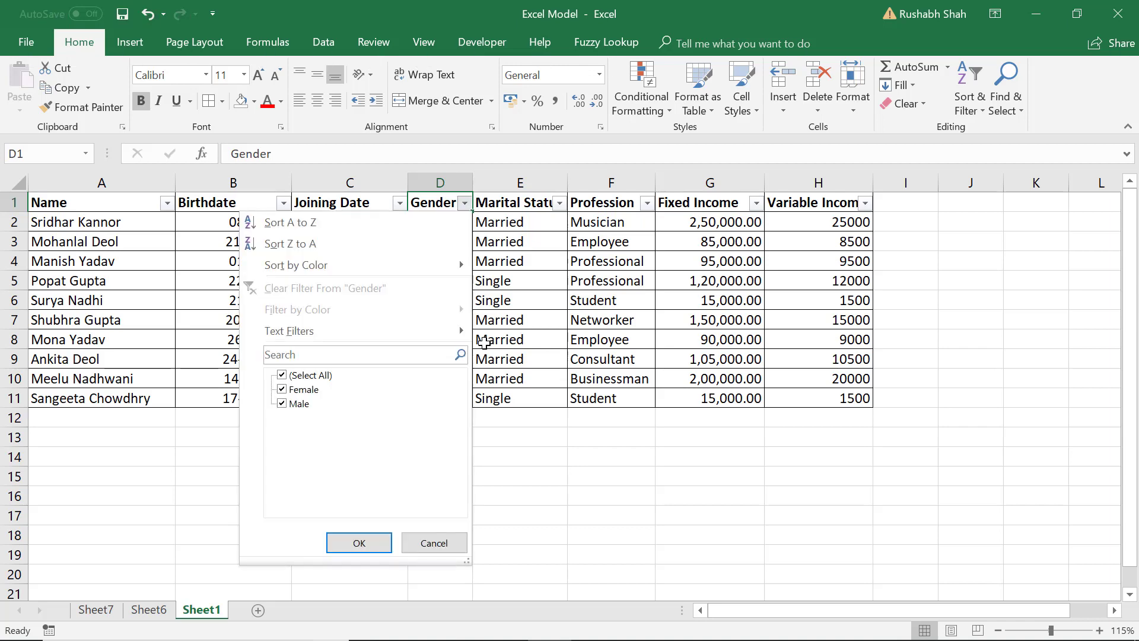
{"action": "key", "text": "Down"}
{"action": "key", "text": "Down"}
{"action": "key", "text": "Down"}
{"action": "key", "text": "Down"}
{"action": "key", "text": "Down"}
{"action": "key", "text": "Down"}
{"action": "key", "text": "Down"}
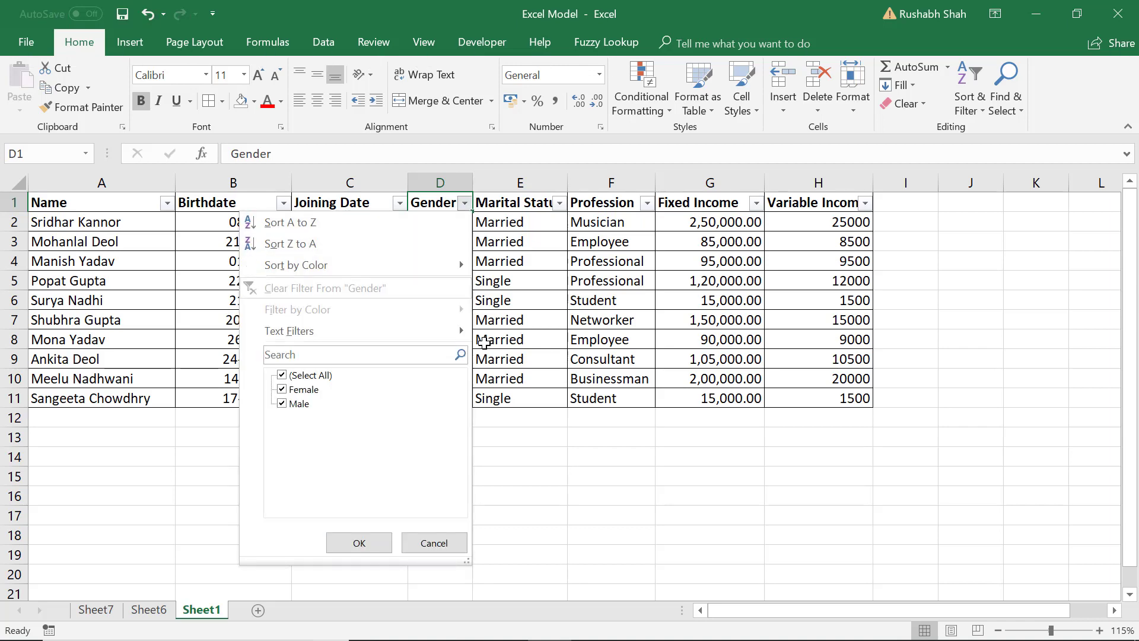
{"action": "key", "text": "space"}
{"action": "key", "text": "Return"}
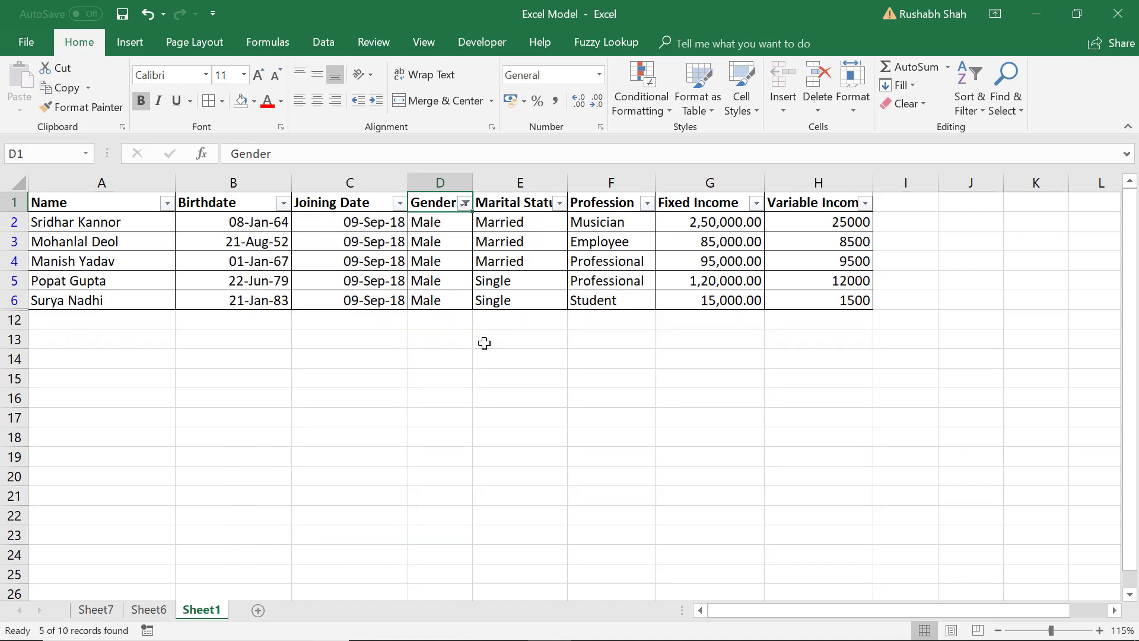
{"action": "key", "text": "Right"}
{"action": "key", "text": "Right"}
{"action": "key", "text": "alt+Down"}
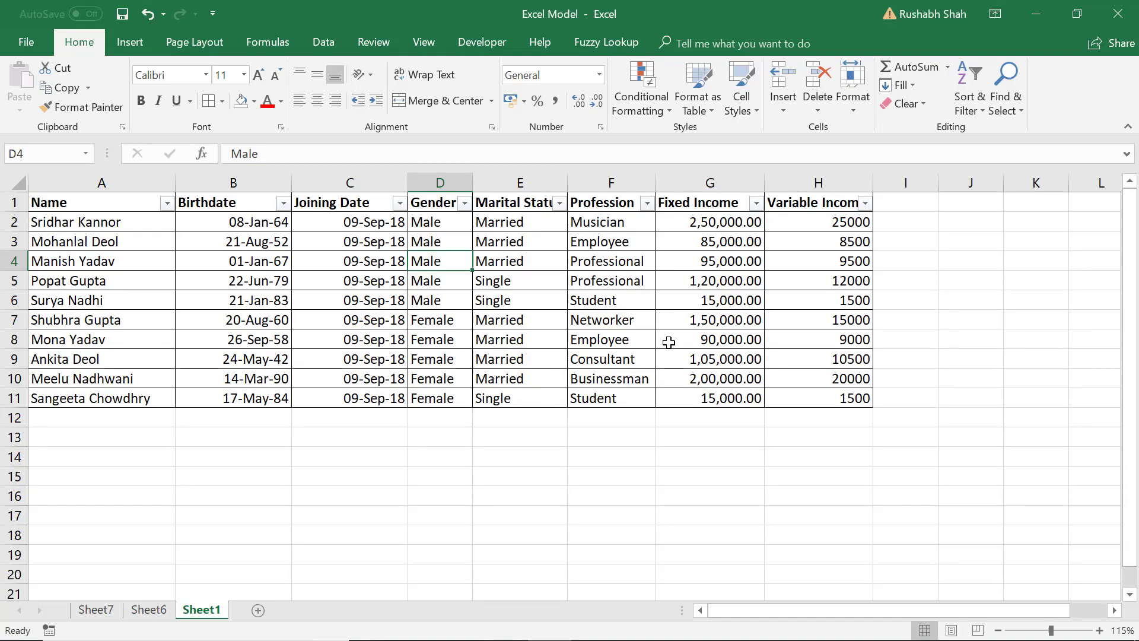
Sort the table by Fixed Income, smallest to largest.
{"action": "left_click", "coordinate": [686, 181]}
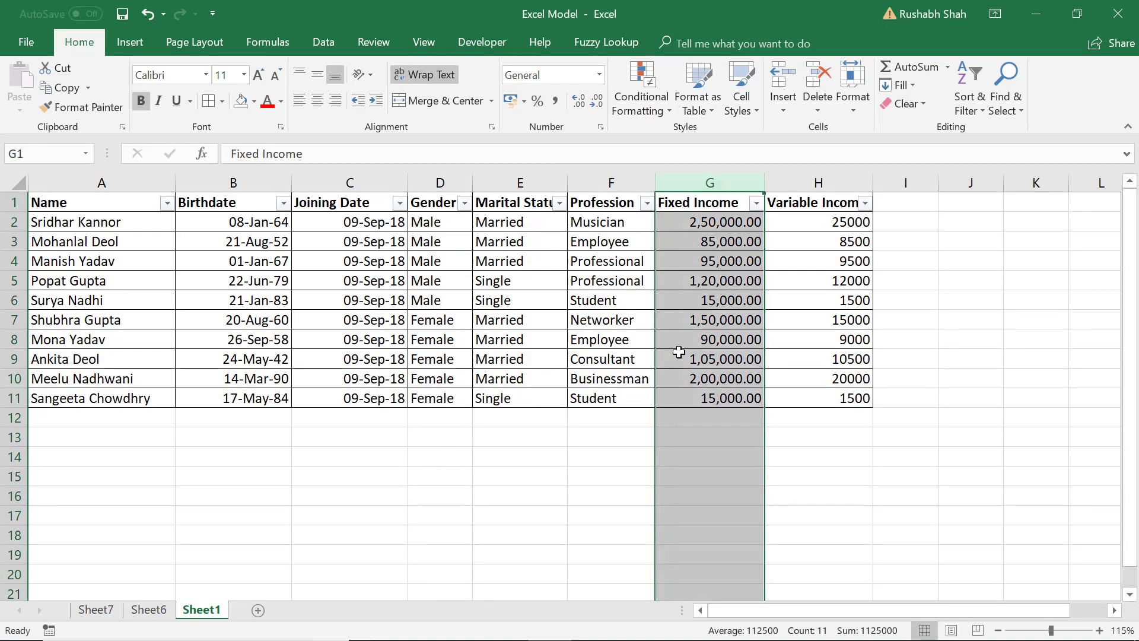
{"action": "left_click", "coordinate": [683, 287]}
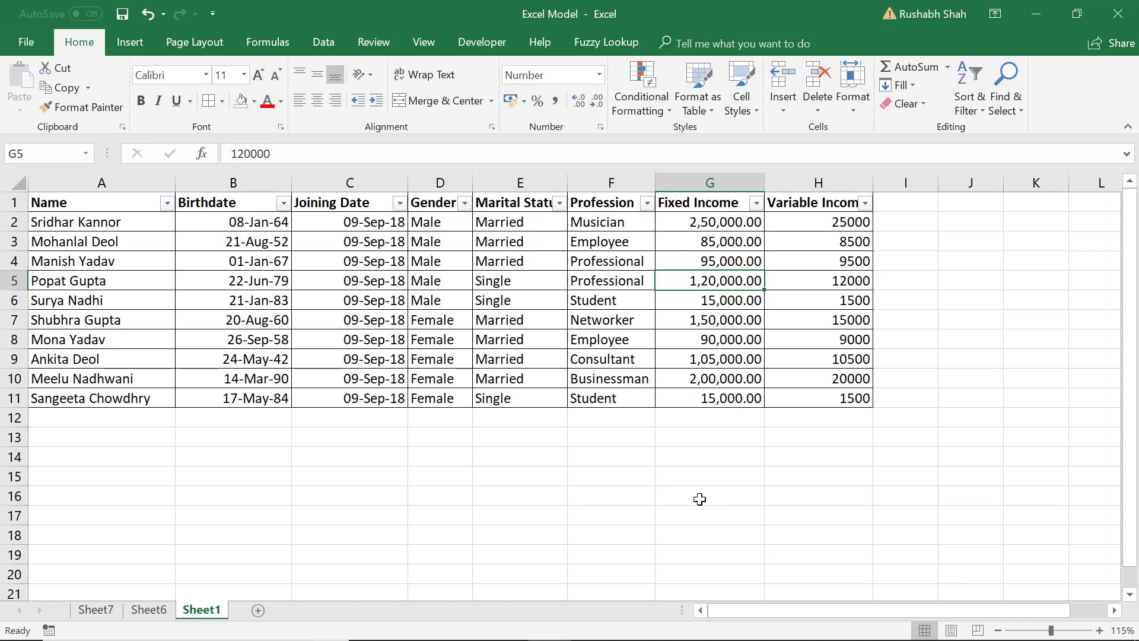
{"action": "key", "text": "alt+a"}
{"action": "key", "text": "s"}
{"action": "key", "text": "a"}
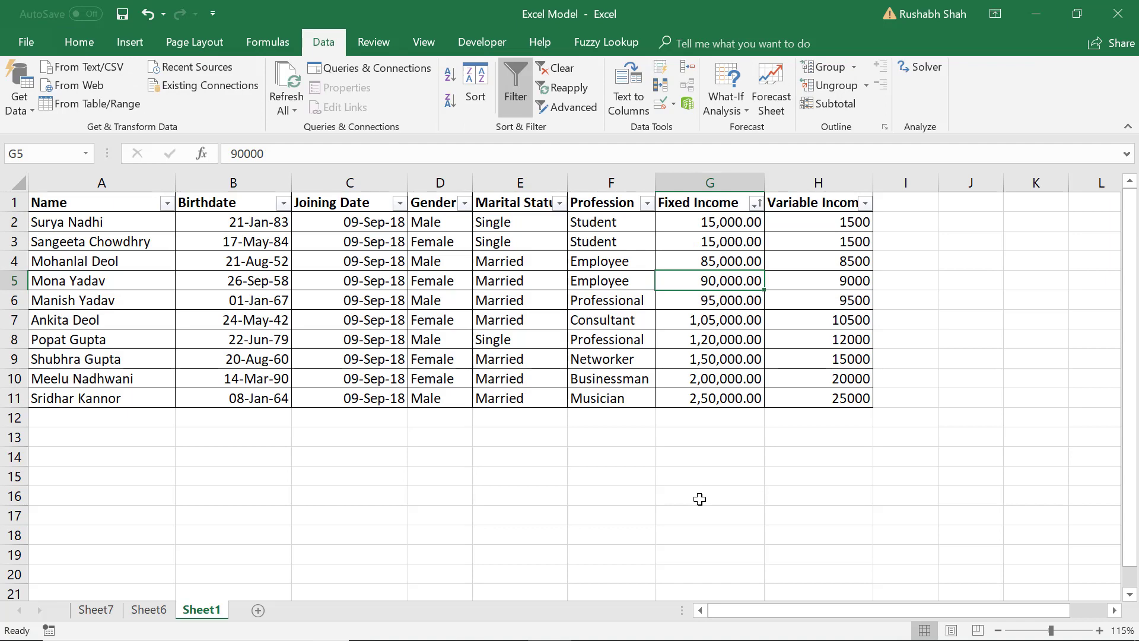
Sort the table by Fixed Income, largest to smallest.
{"action": "key", "text": "alt+a"}
{"action": "key", "text": "s"}
{"action": "key", "text": "d"}
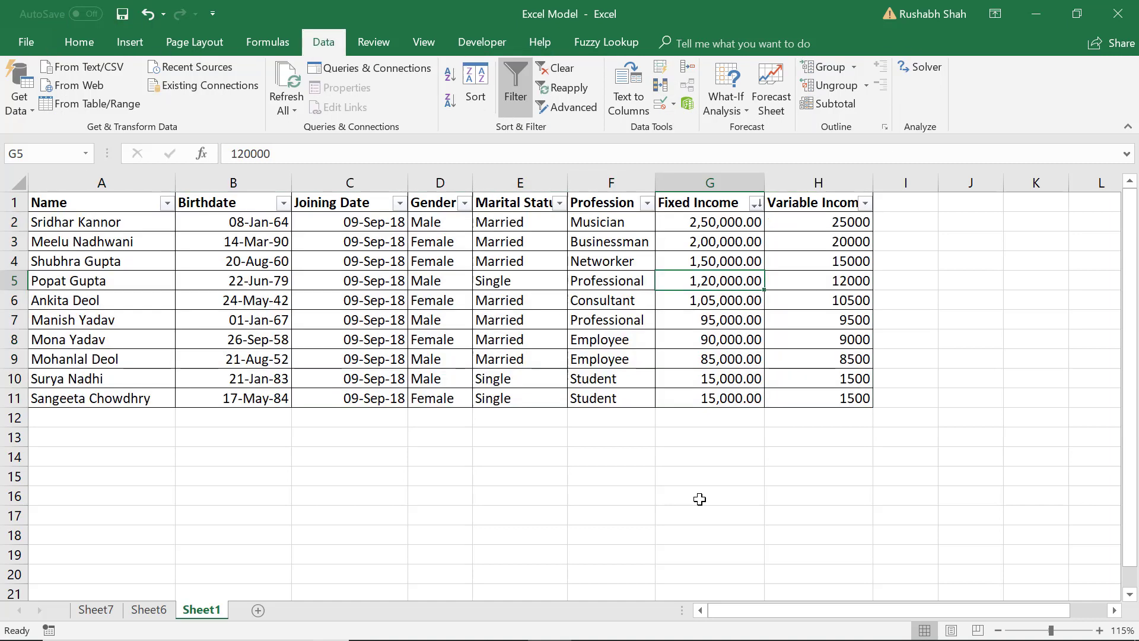
{"action": "key", "text": "Left"}
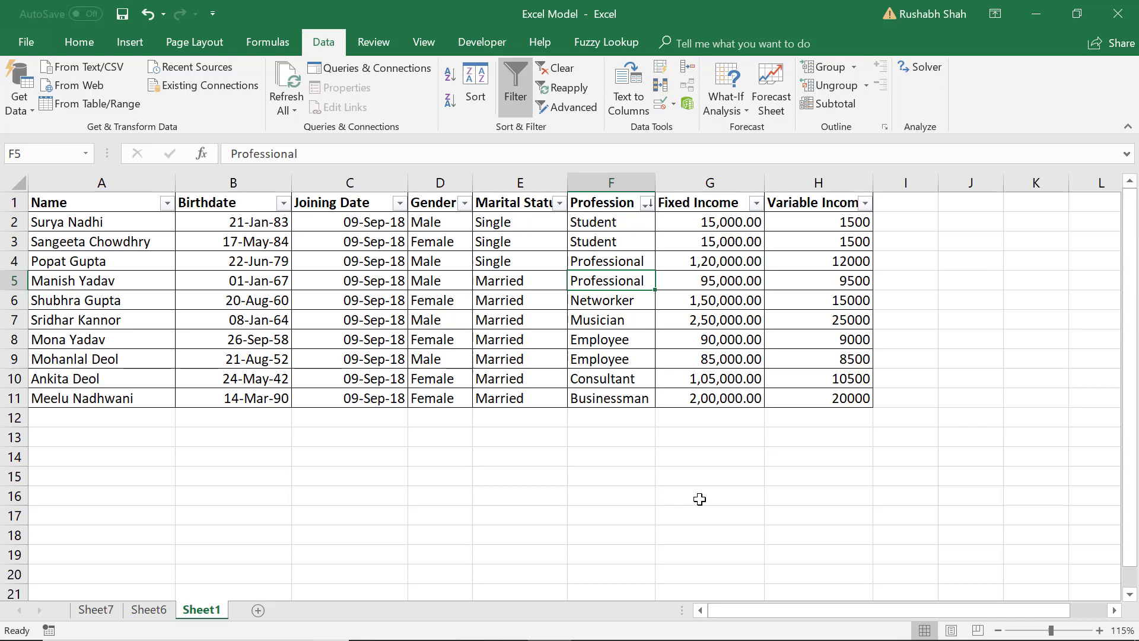
{"action": "left_click", "coordinate": [475, 95]}
{"action": "left_click", "coordinate": [567, 181]}
{"action": "key", "text": "alt"}
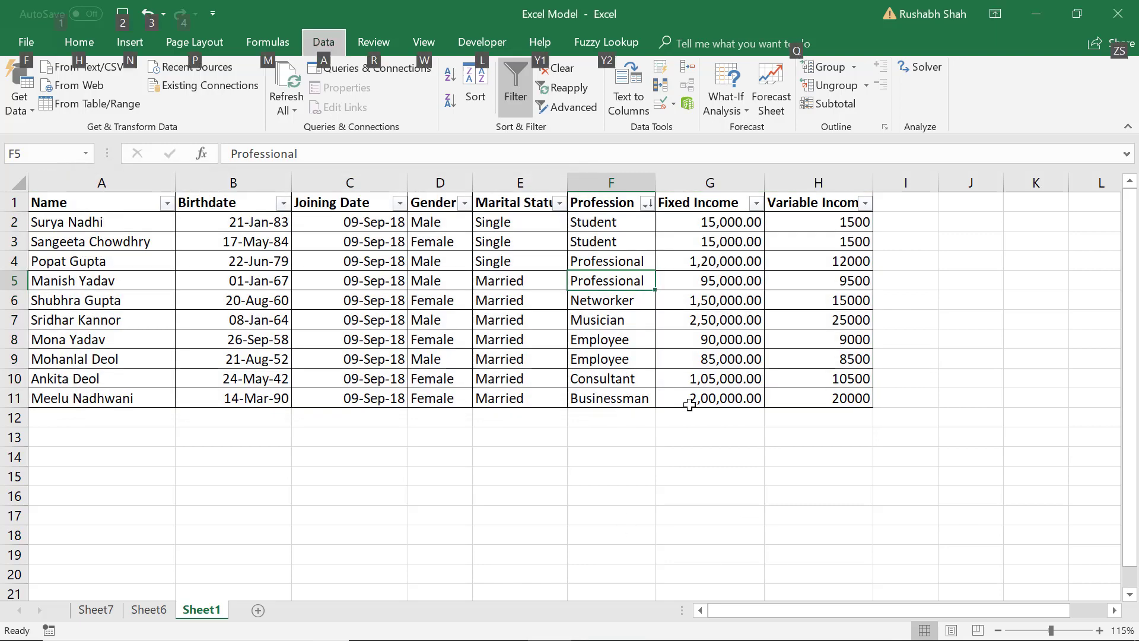
{"action": "key", "text": "a"}
{"action": "key", "text": "s"}
{"action": "key", "text": "s"}
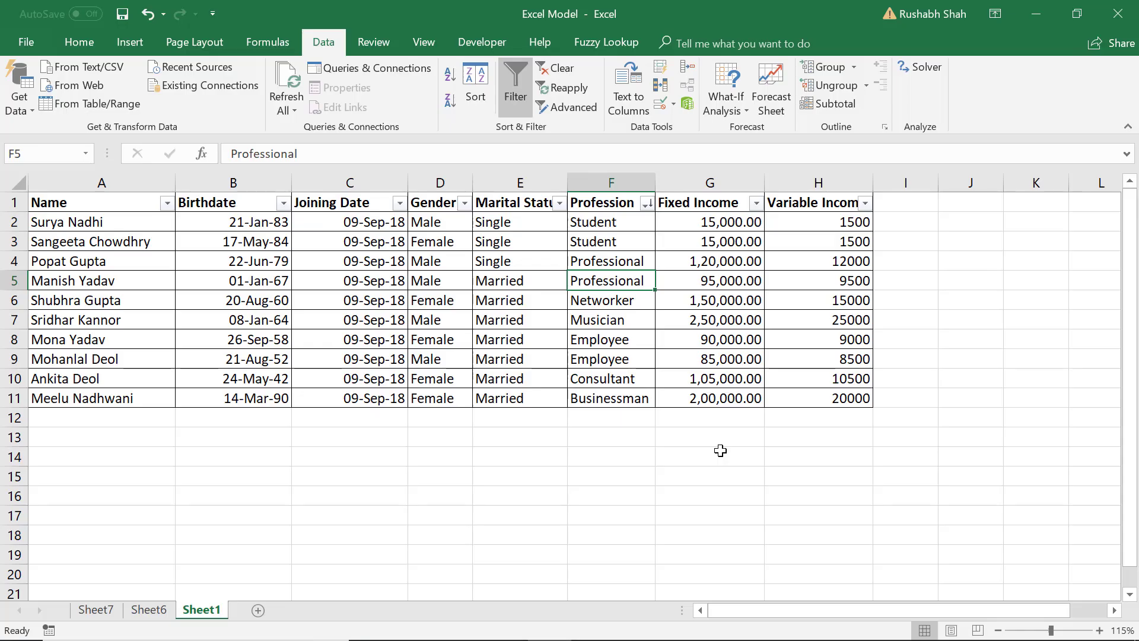
Search the sheet for 'Single' with Ctrl+F and step through the matching Marital Status cells.
{"action": "key", "text": "ctrl+f"}
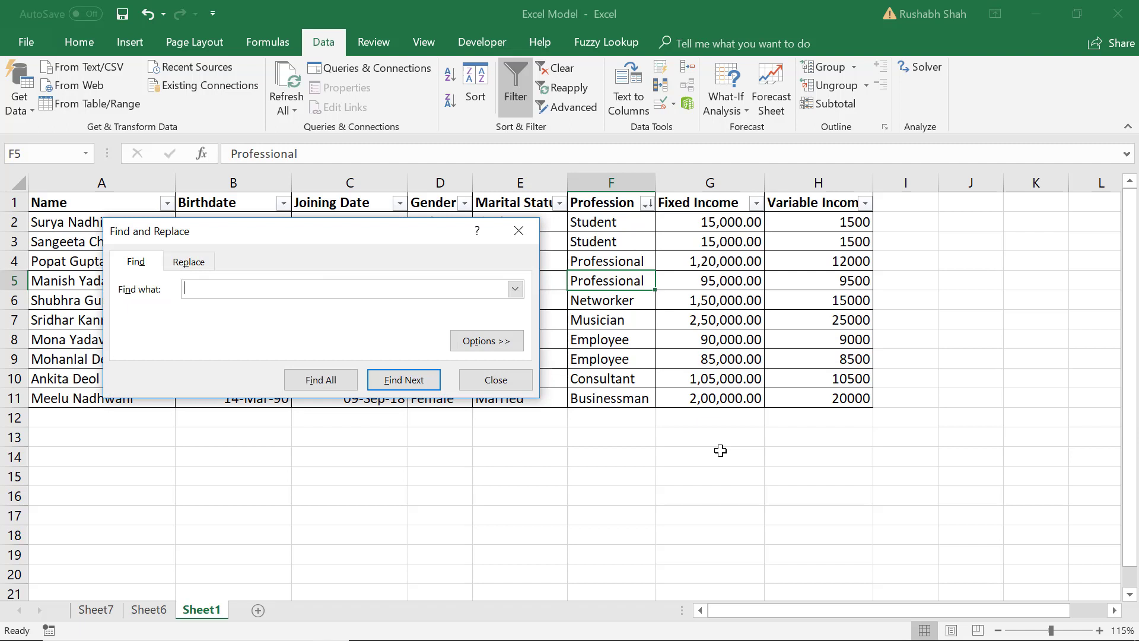
{"action": "type", "text": "Single"}
{"action": "key", "text": "Return"}
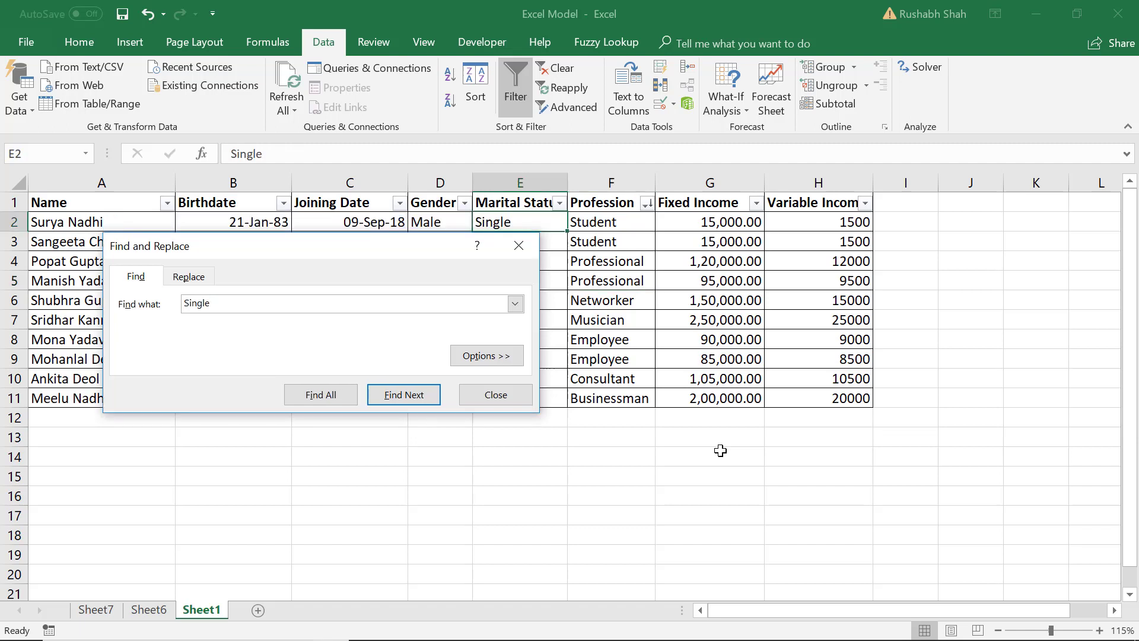
{"action": "left_click_drag", "start_coordinate": [389, 248], "coordinate": [307, 244]}
{"action": "key", "text": "Return"}
{"action": "key", "text": "Return"}
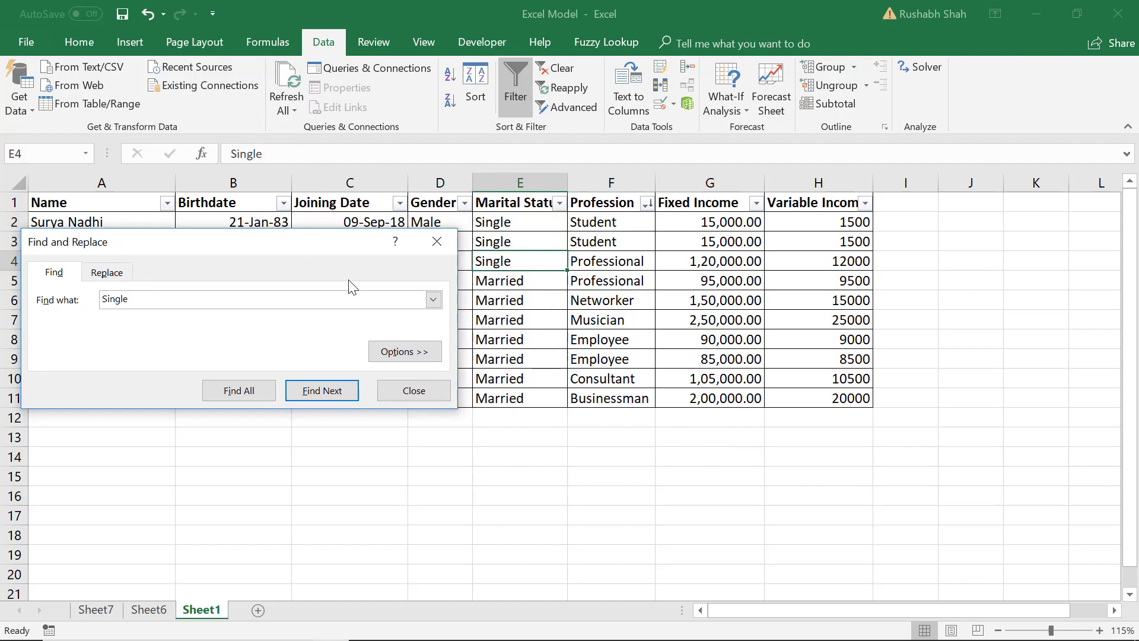
{"action": "left_click", "coordinate": [437, 242]}
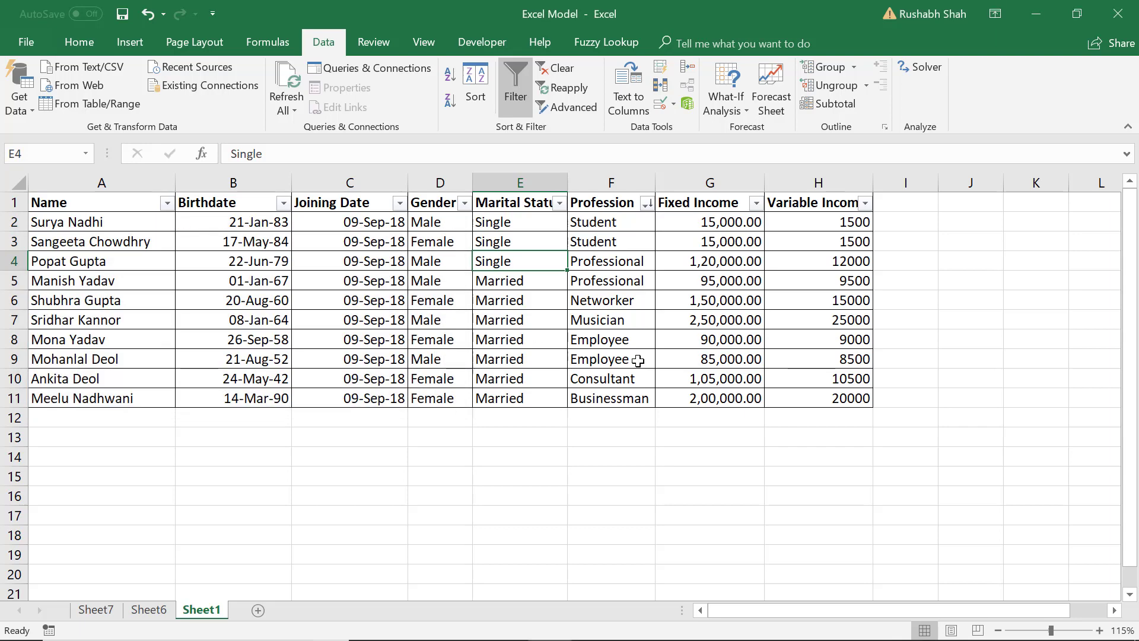
Use Replace All to change the three 'Single' entries to 'Unmarried'.
{"action": "key", "text": "ctrl+h"}
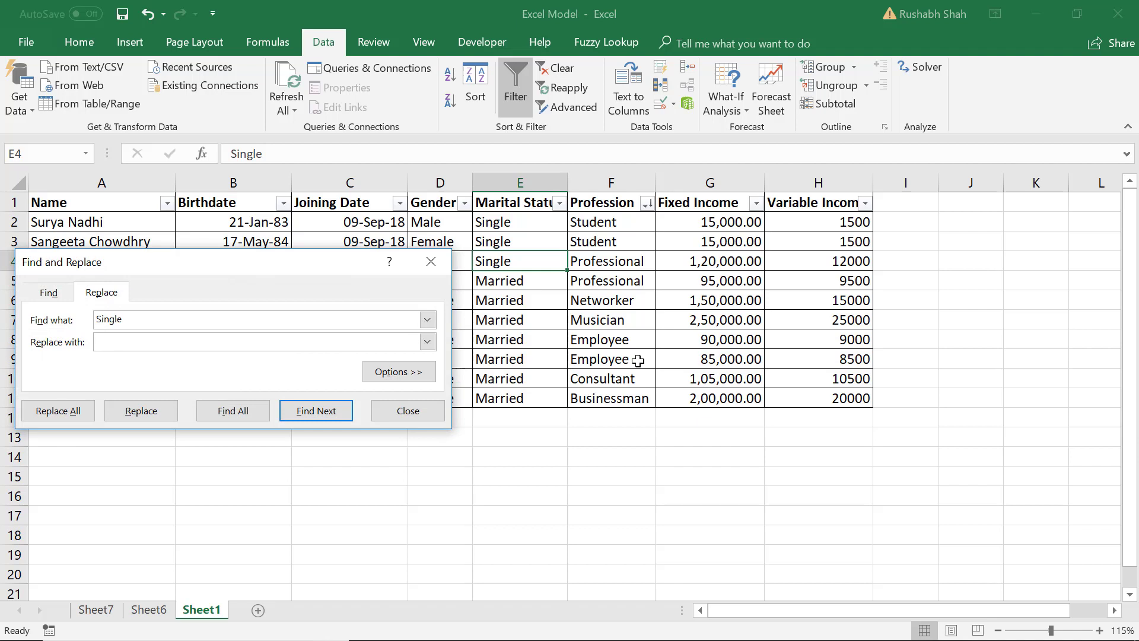
{"action": "type", "text": "Unmarruied"}
{"action": "left_click", "coordinate": [76, 411]}
{"action": "left_click", "coordinate": [576, 378]}
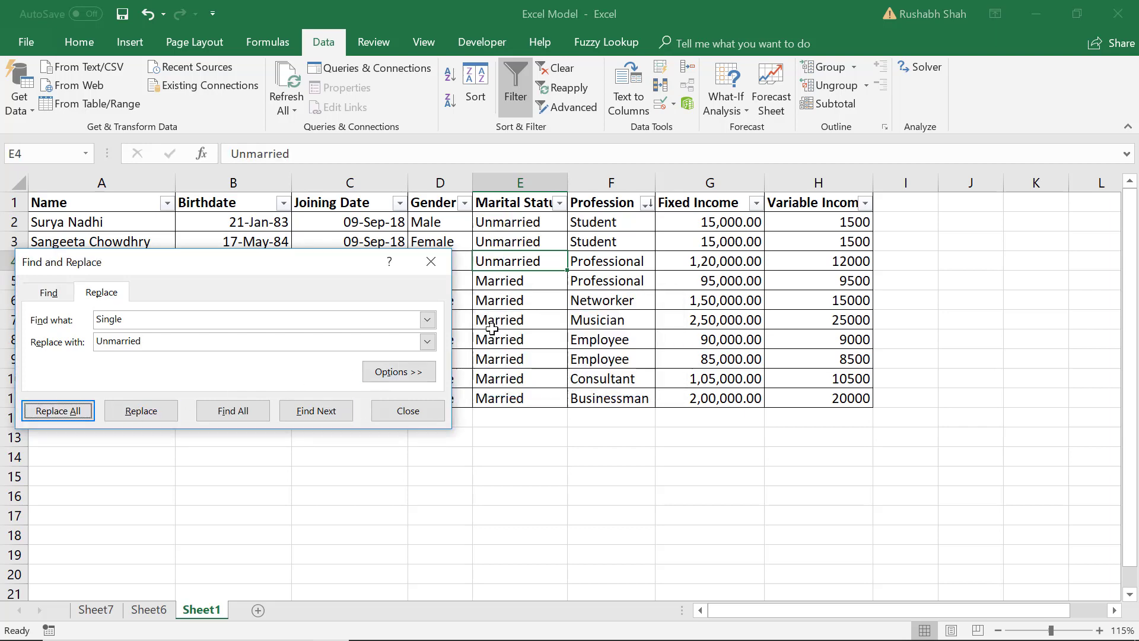
{"action": "left_click", "coordinate": [431, 262]}
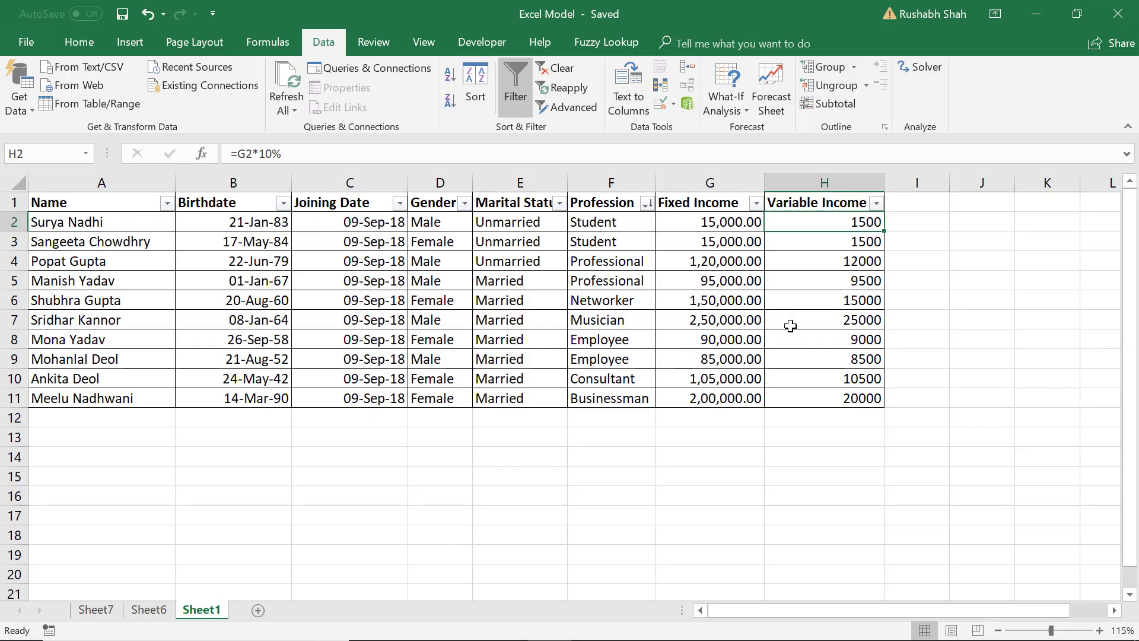
Copy the Variable Income column H and paste it into column N.
{"action": "key", "text": "ctrl+space"}
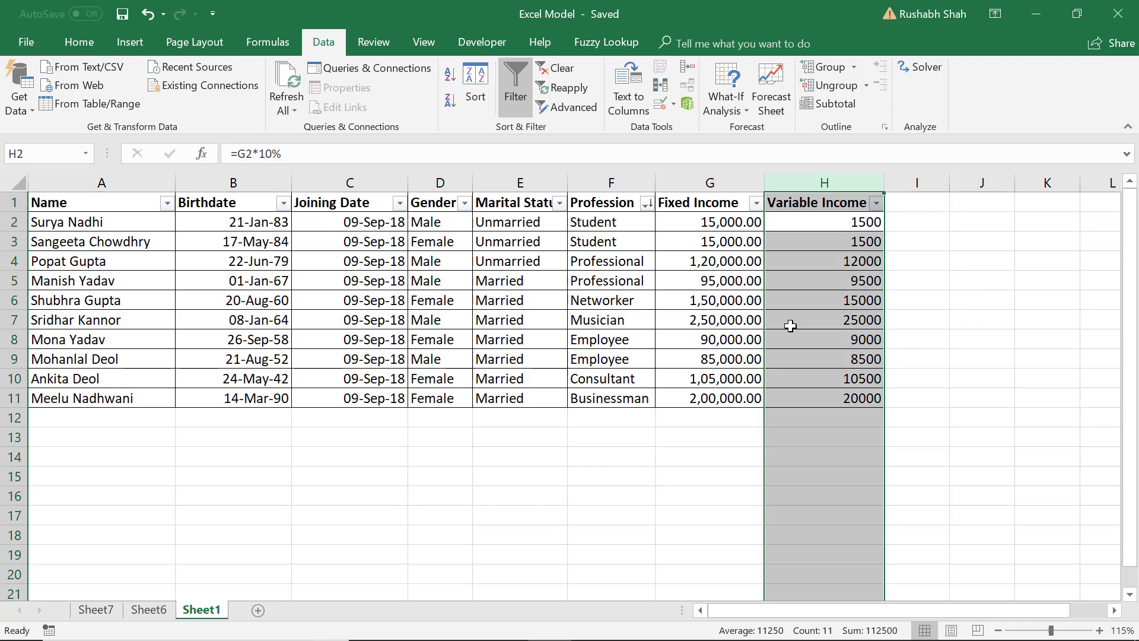
{"action": "key", "text": "ctrl+c"}
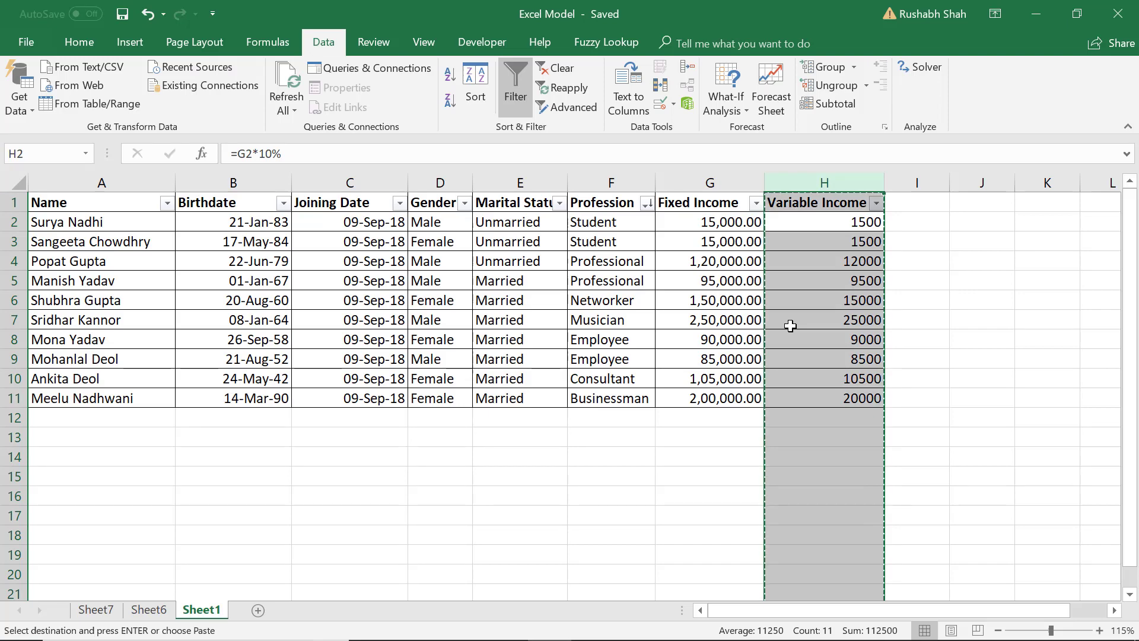
{"action": "left_click", "coordinate": [1114, 610]}
{"action": "left_click", "coordinate": [1114, 609]}
{"action": "left_click", "coordinate": [1114, 610]}
{"action": "left_click", "coordinate": [1114, 609]}
{"action": "left_click", "coordinate": [818, 198]}
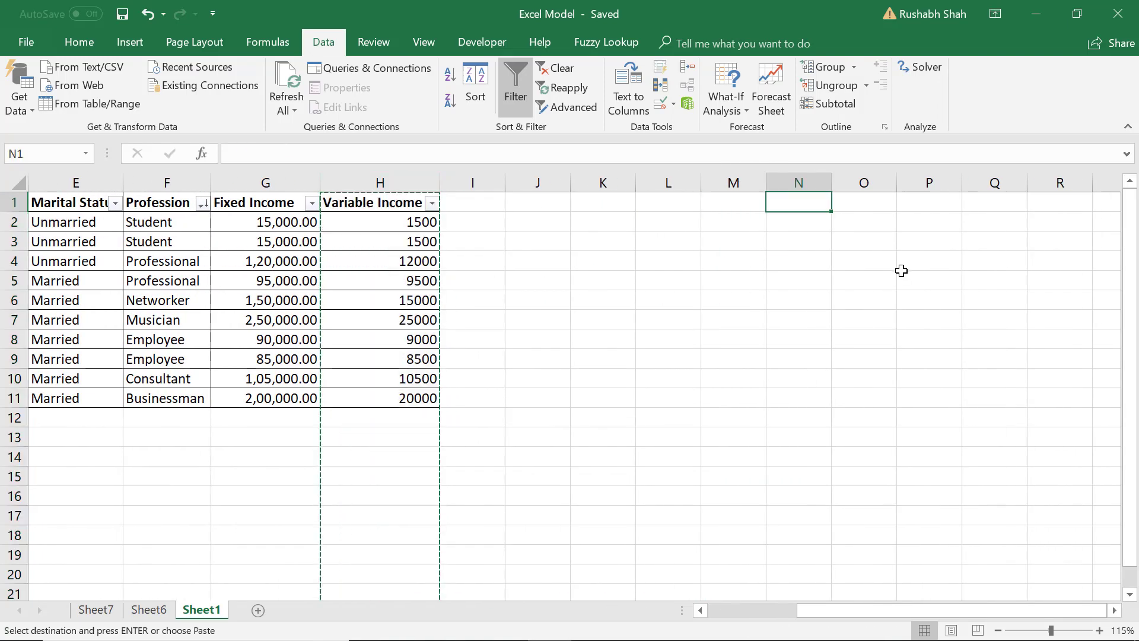
{"action": "key", "text": "ctrl+v"}
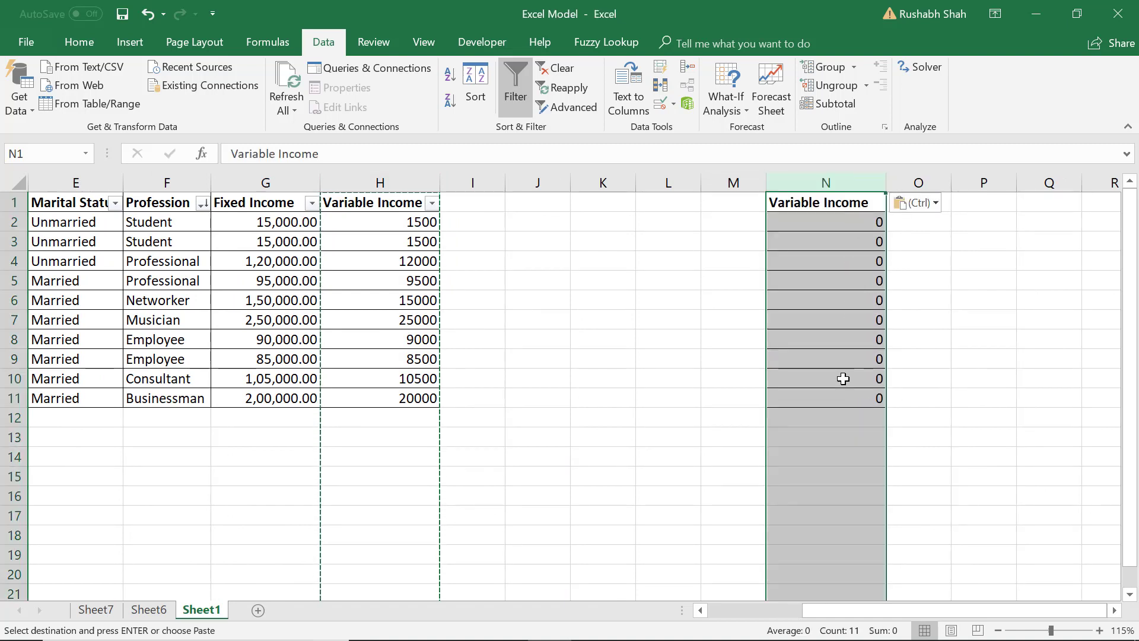
{"action": "key", "text": "Escape"}
Check the Variable Income formula references in H2, then copy column H again.
{"action": "left_click", "coordinate": [378, 223]}
{"action": "key", "text": "F2"}
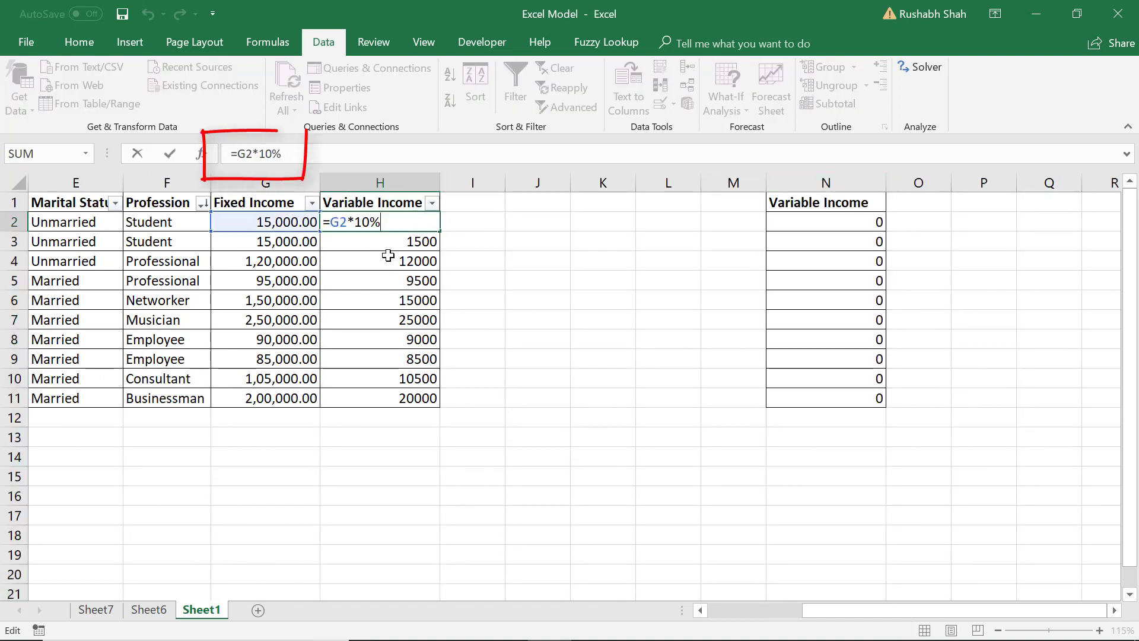
{"action": "key", "text": "Escape"}
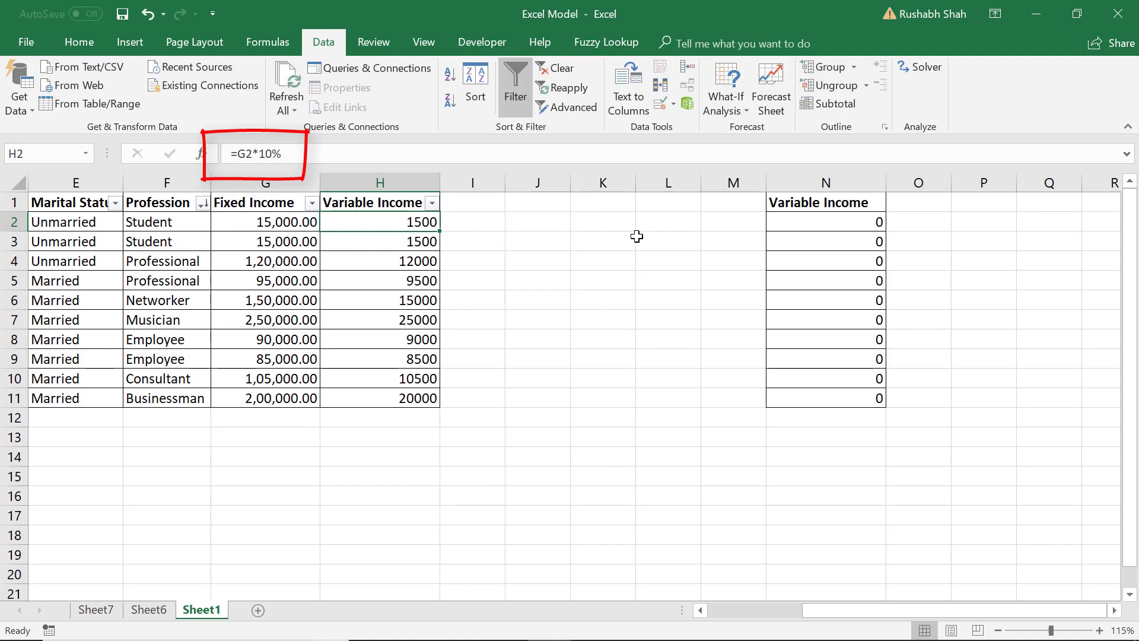
{"action": "key", "text": "ctrl+space"}
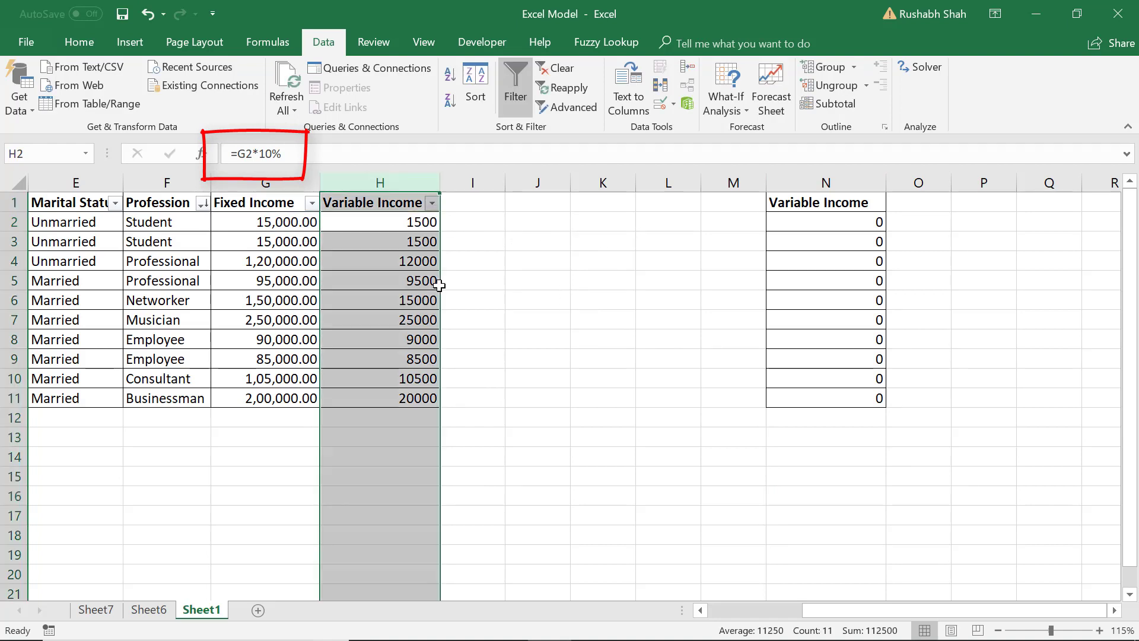
{"action": "key", "text": "ctrl+c"}
{"action": "left_click", "coordinate": [783, 203]}
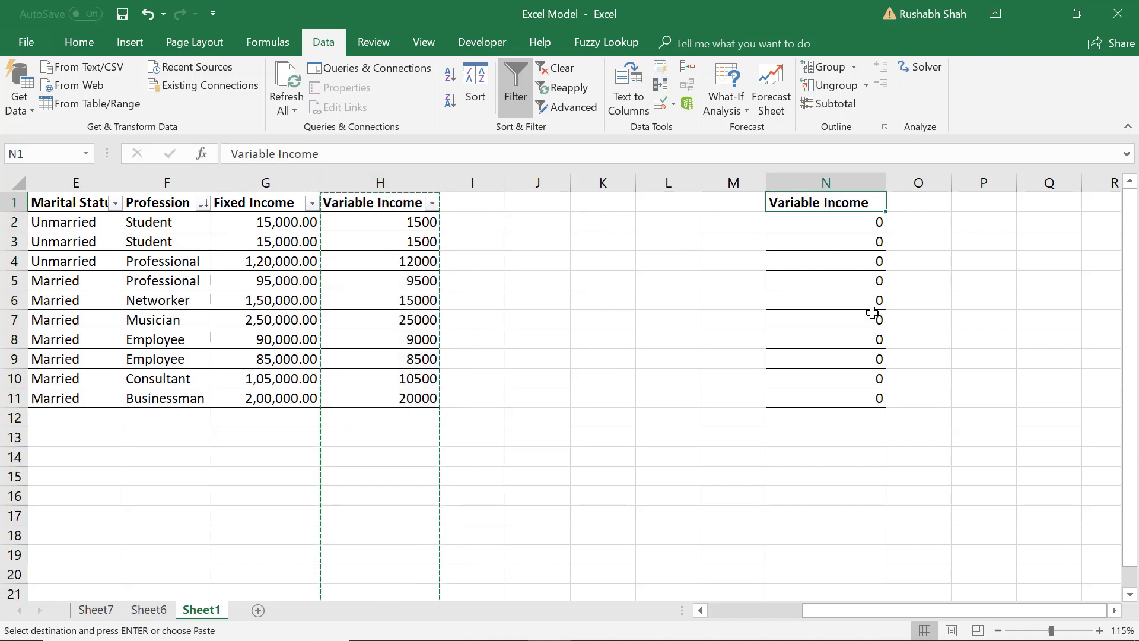
{"action": "scroll", "coordinate": [913, 500], "scroll_direction": "right", "scroll_amount": 5}
Paste Variable Income as values only into R1 and autofit column R to its header.
{"action": "left_click", "coordinate": [646, 204]}
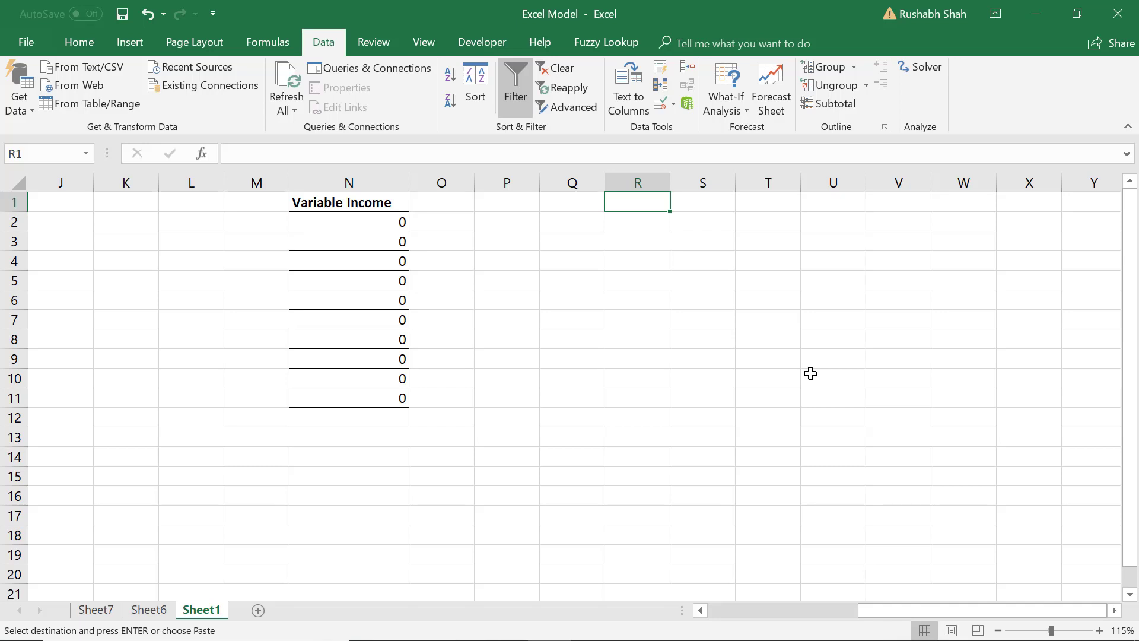
{"action": "key", "text": "ctrl+alt+v"}
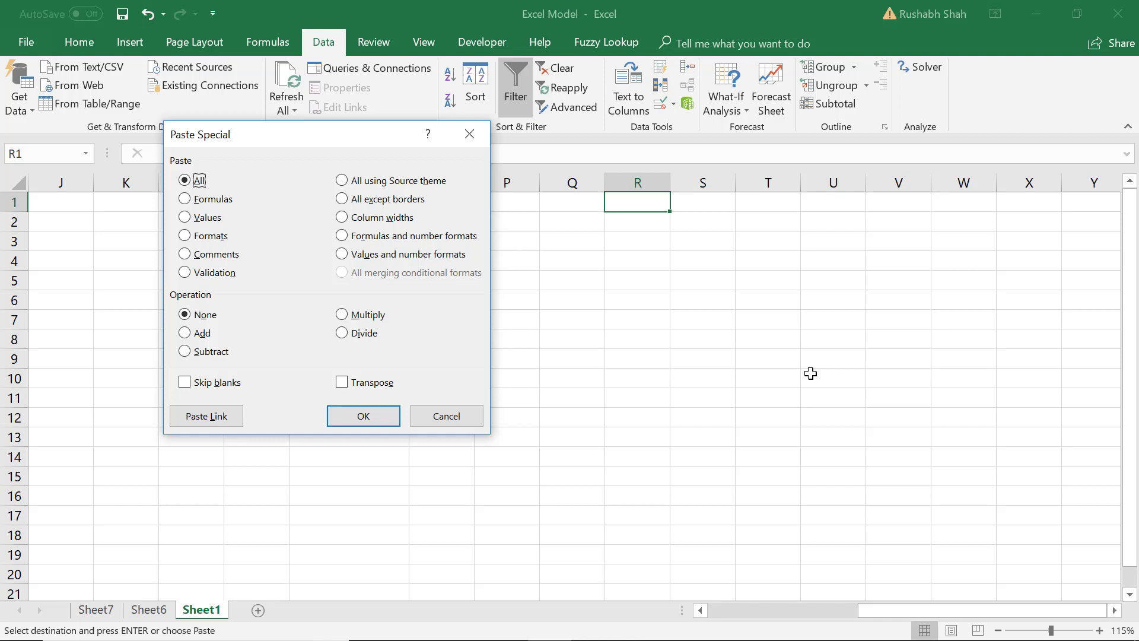
{"action": "key", "text": "v"}
{"action": "key", "text": "Return"}
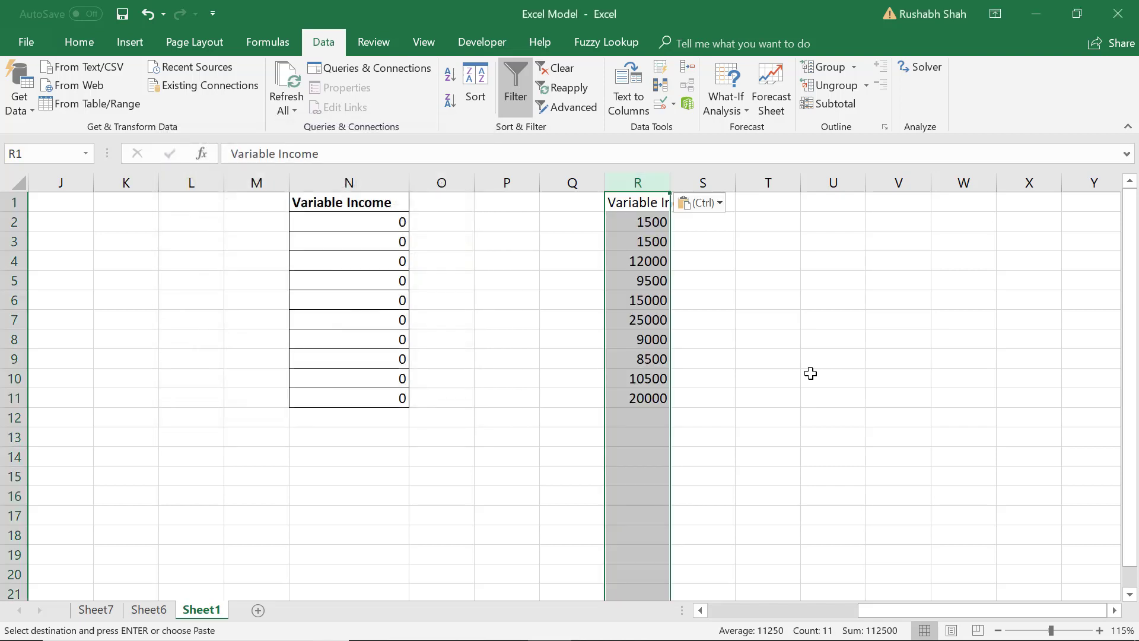
{"action": "double_click", "coordinate": [669, 183]}
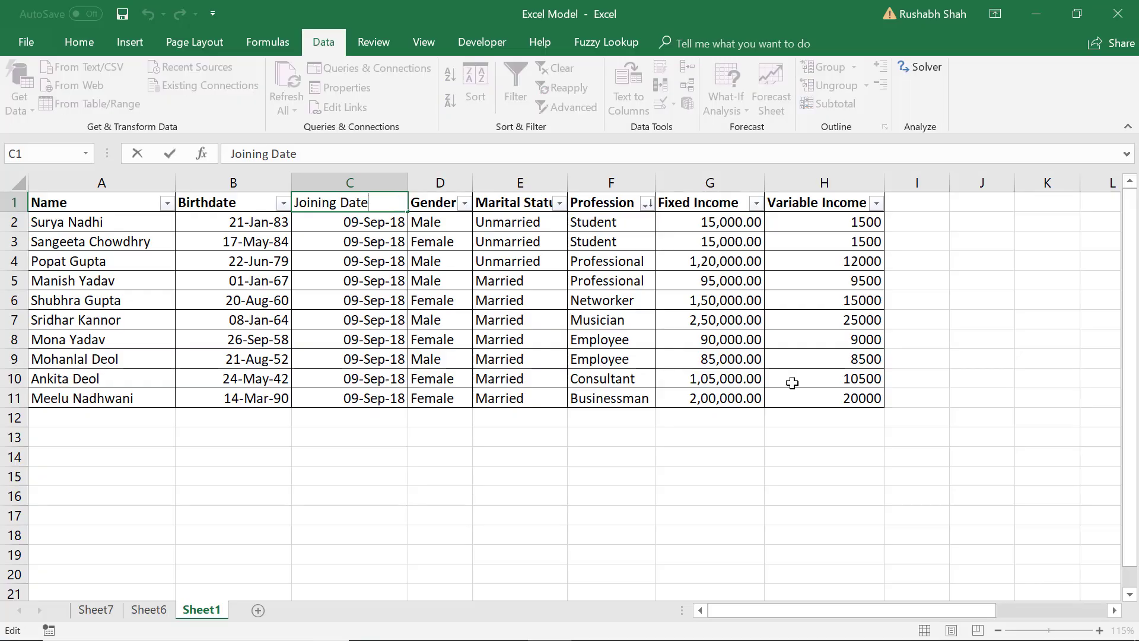
Split the Joining Date header in C1 onto two lines with Alt+Enter.
{"action": "key", "text": "ctrl+Left"}
{"action": "key", "text": "Left"}
{"action": "key", "text": "Delete"}
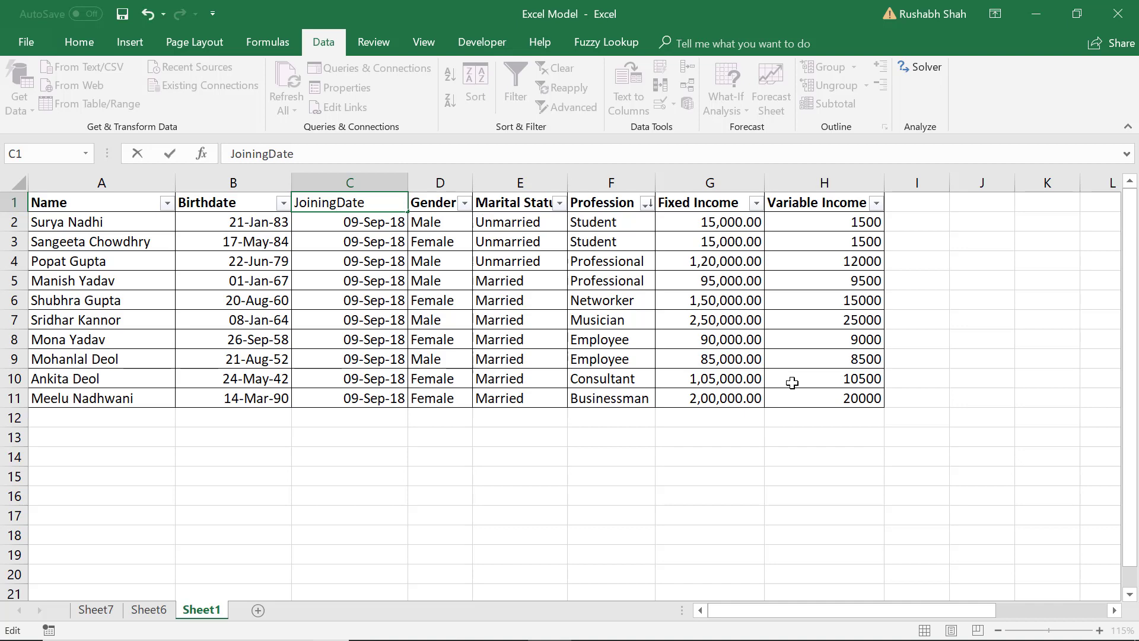
{"action": "key", "text": "alt+Return"}
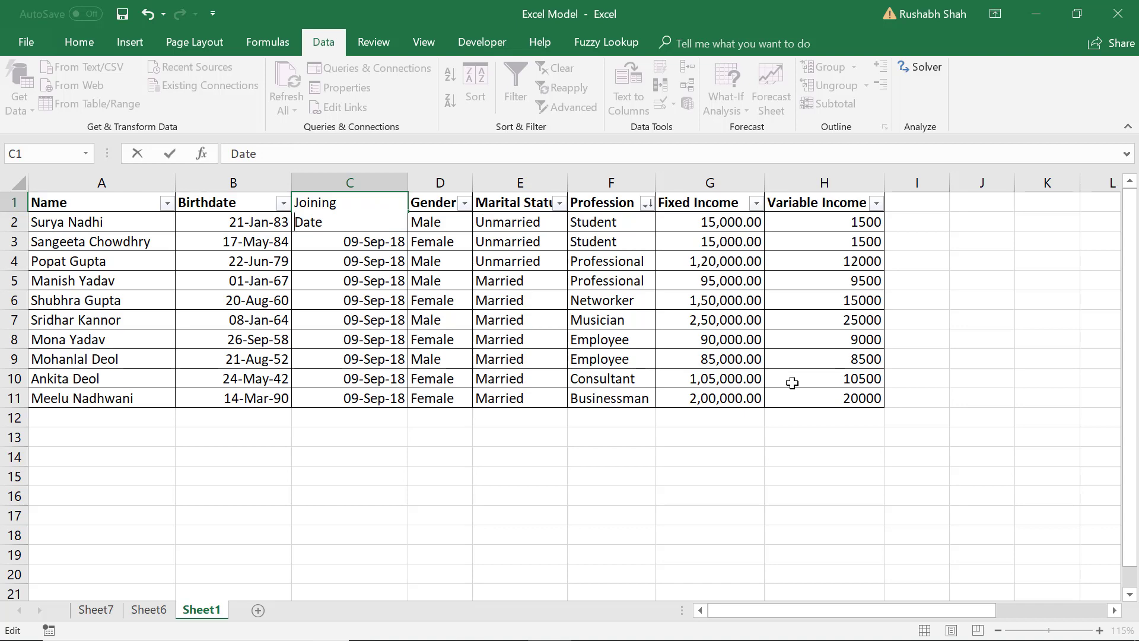
{"action": "key", "text": "Return"}
Split the Marital Status header in E1 onto two lines the same way.
{"action": "key", "text": "Up"}
{"action": "key", "text": "Right"}
{"action": "key", "text": "Right"}
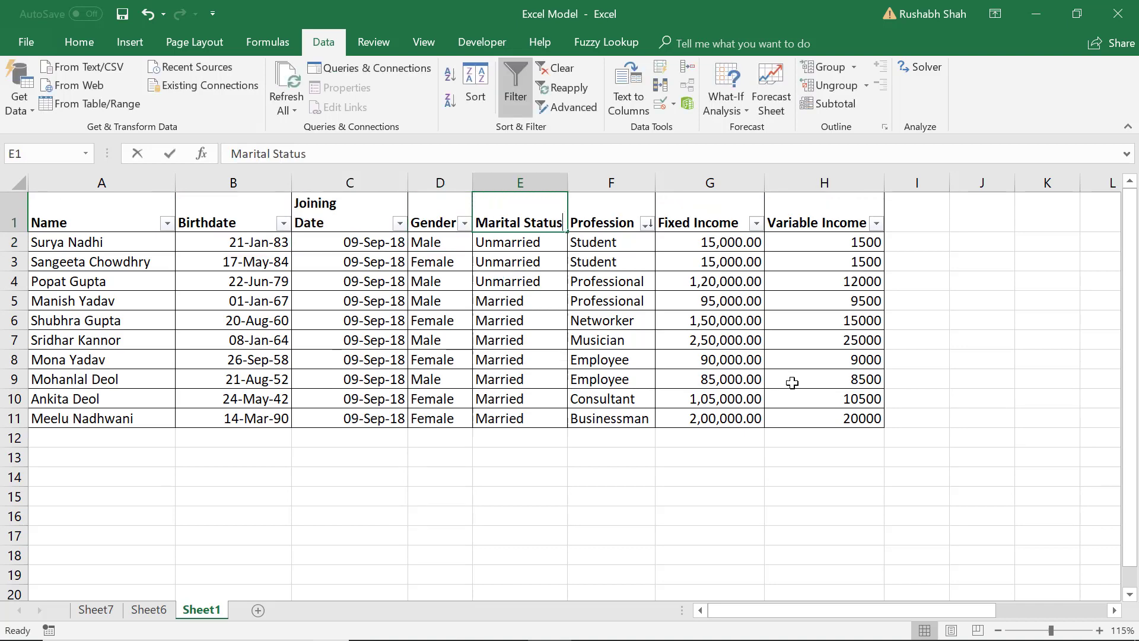
{"action": "key", "text": "F2"}
{"action": "key", "text": "Left"}
{"action": "key", "text": "Left"}
{"action": "key", "text": "Left"}
{"action": "key", "text": "BackSpace"}
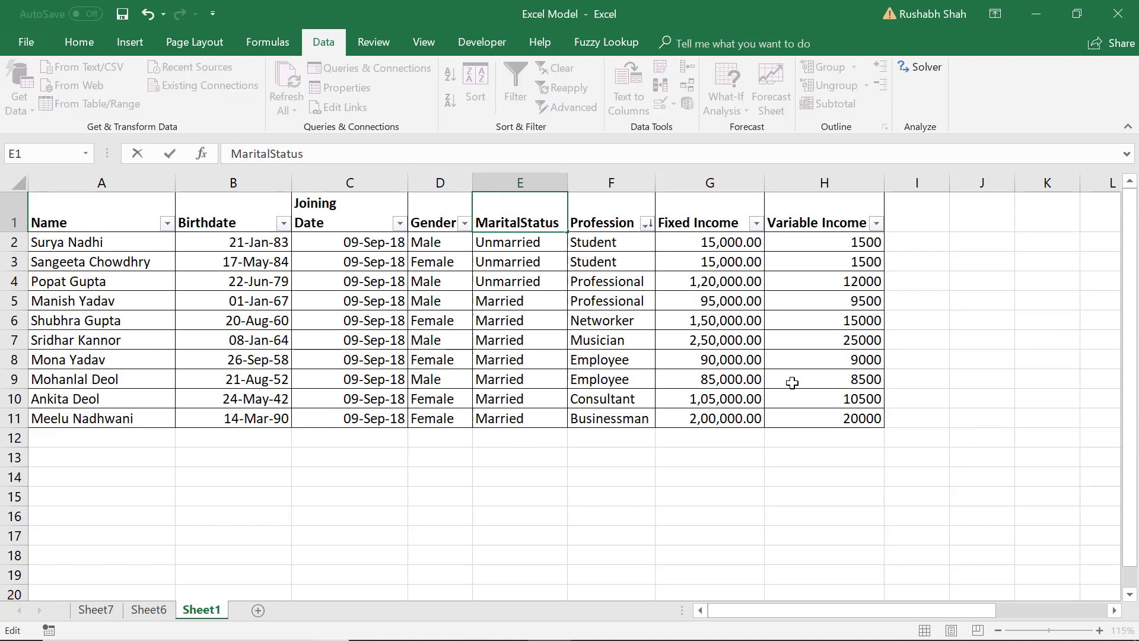
{"action": "key", "text": "alt+Return"}
{"action": "key", "text": "Return"}
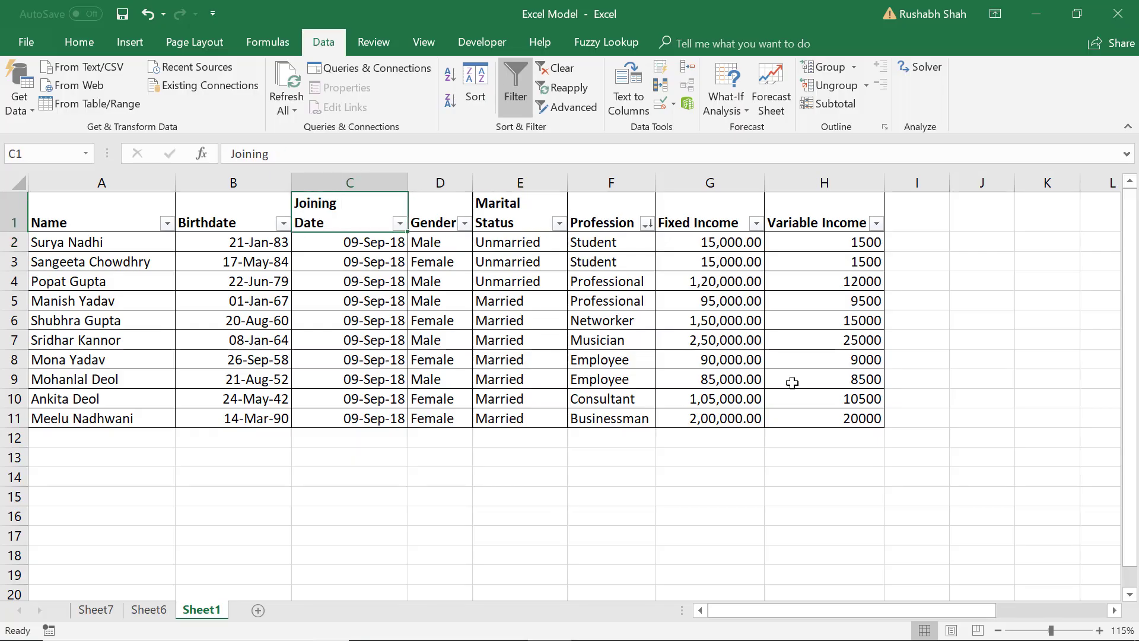
{"action": "key", "text": "Left"}
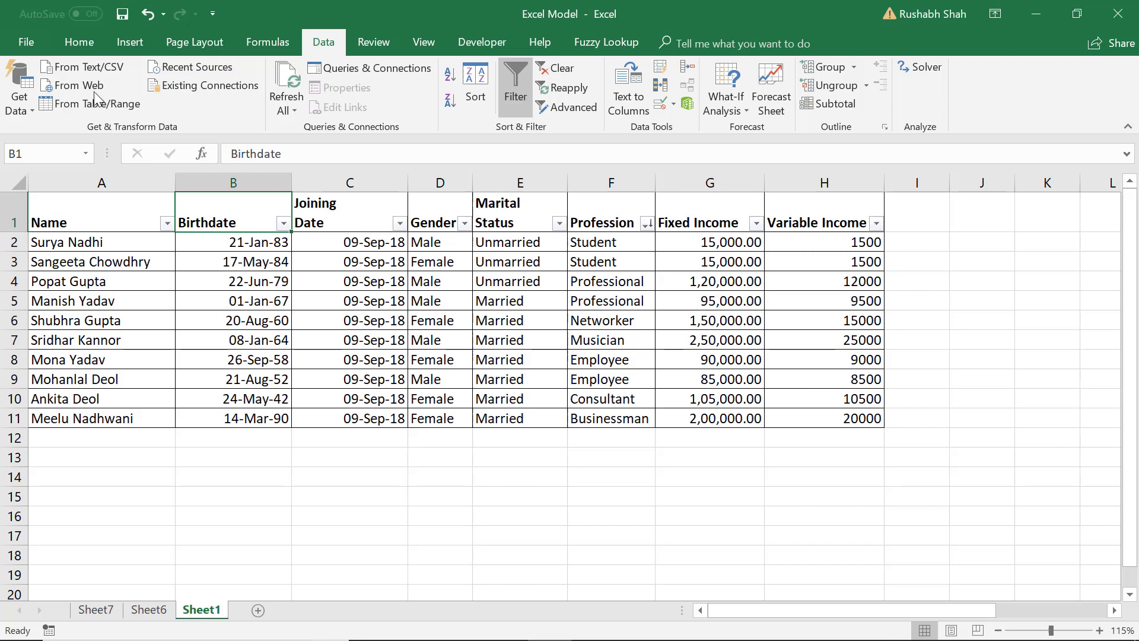
Make the Birthdate header red, then repeat the red font on E1 and H1 with F4.
{"action": "left_click", "coordinate": [85, 51]}
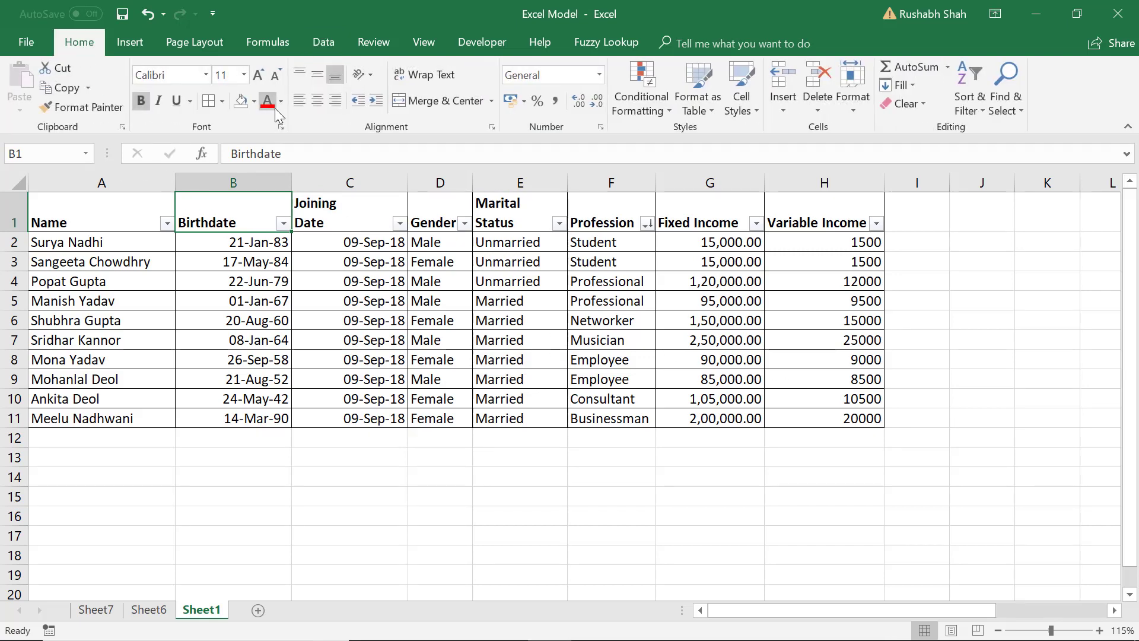
{"action": "left_click", "coordinate": [267, 100]}
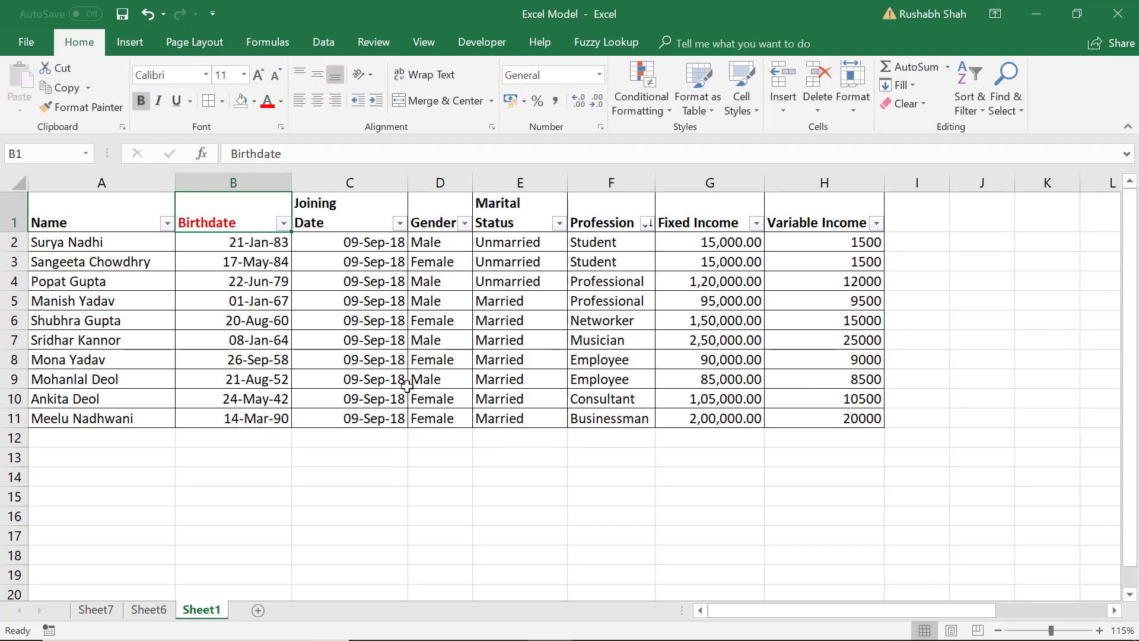
{"action": "left_click", "coordinate": [518, 220]}
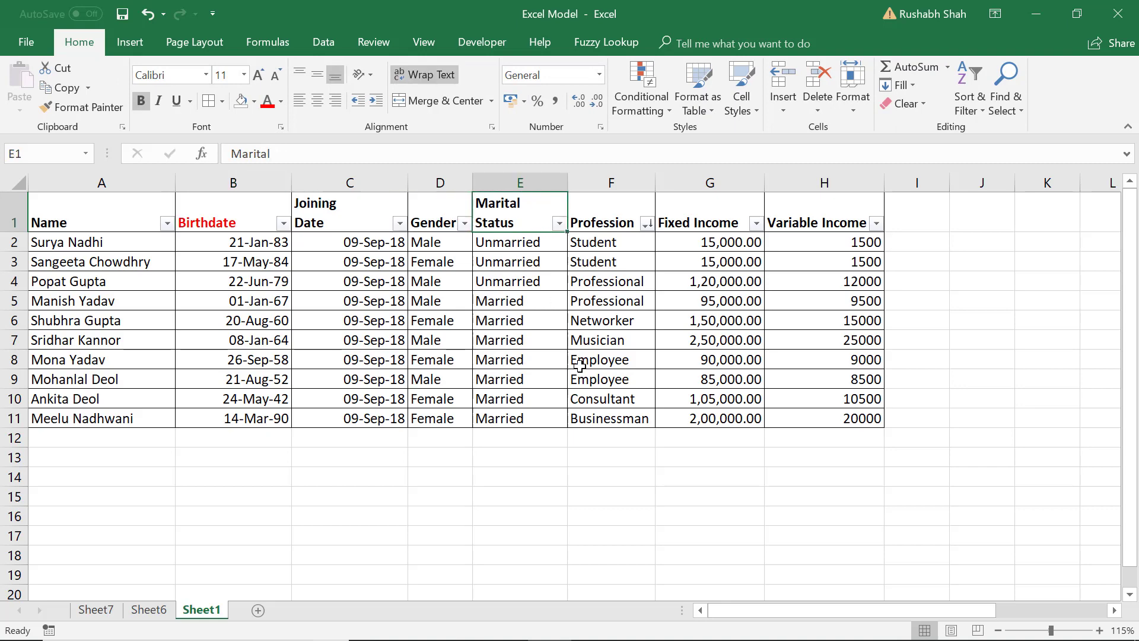
{"action": "key", "text": "F4"}
{"action": "key", "text": "Right"}
{"action": "key", "text": "Right"}
{"action": "key", "text": "Right"}
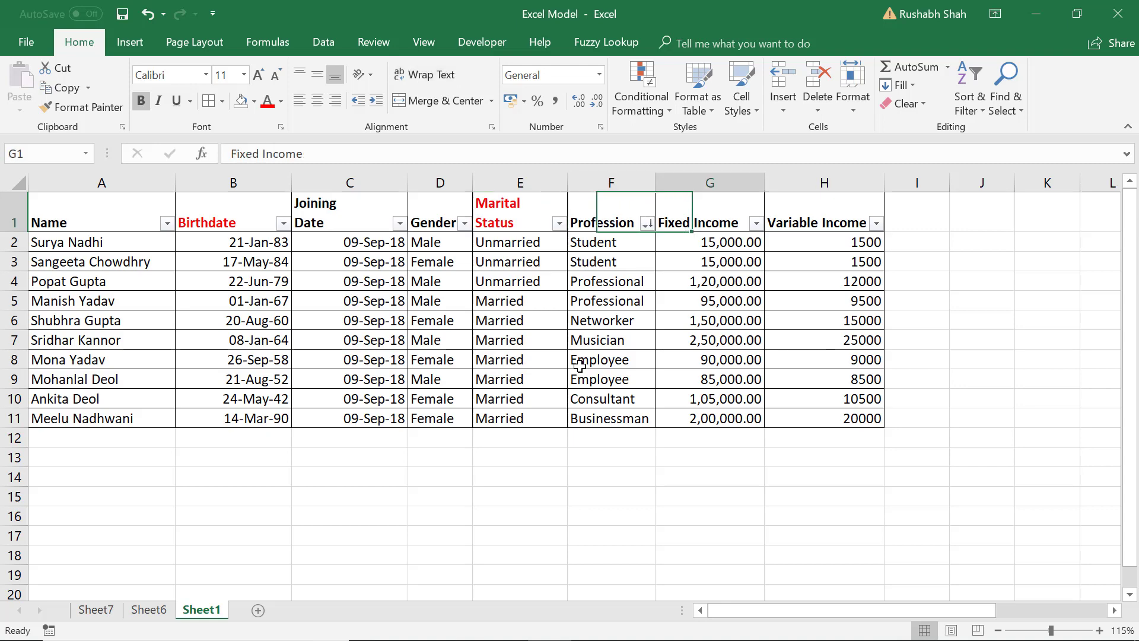
{"action": "key", "text": "F4"}
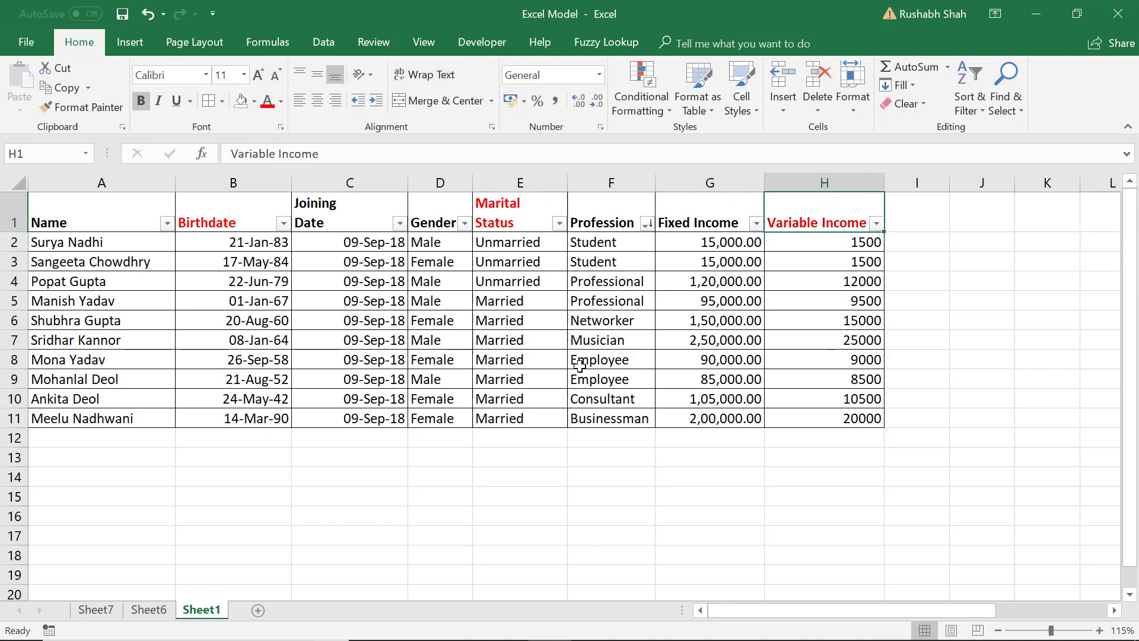
{"action": "left_click", "coordinate": [581, 283]}
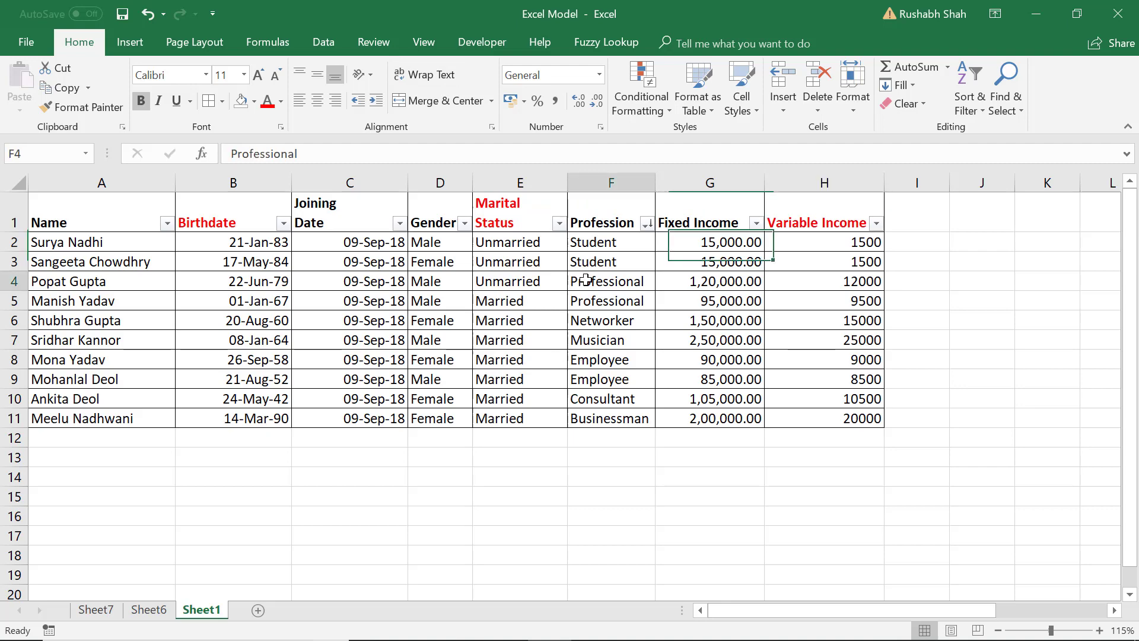
Select the Profession column F and insert three blank columns with Ctrl+Shift+=.
{"action": "key", "text": "ctrl+space"}
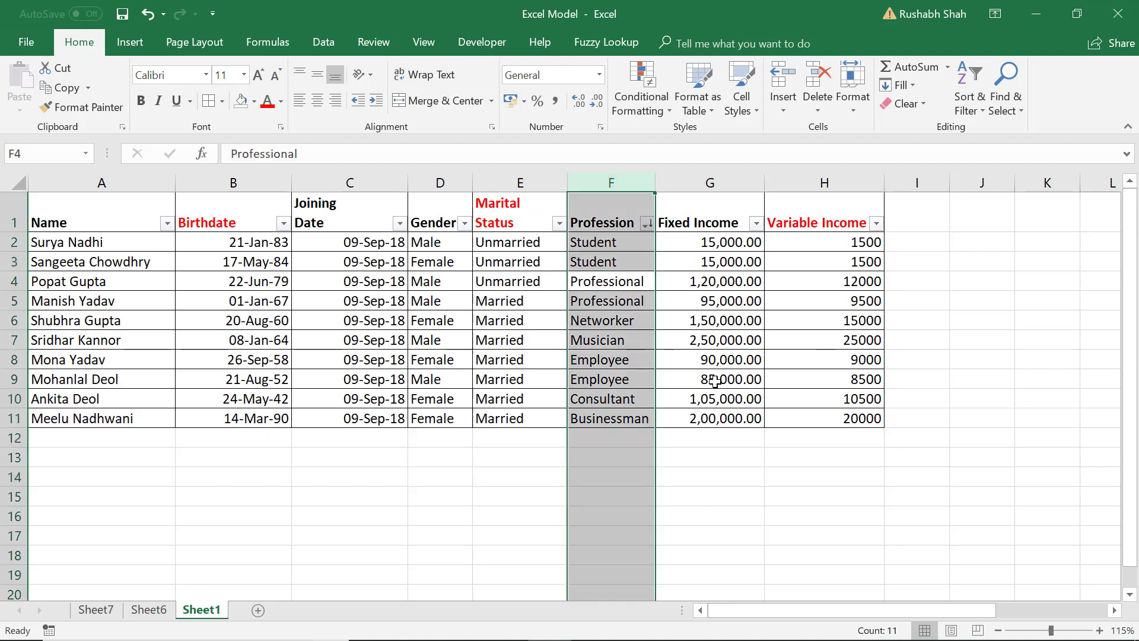
{"action": "key", "text": "ctrl+shift+plus"}
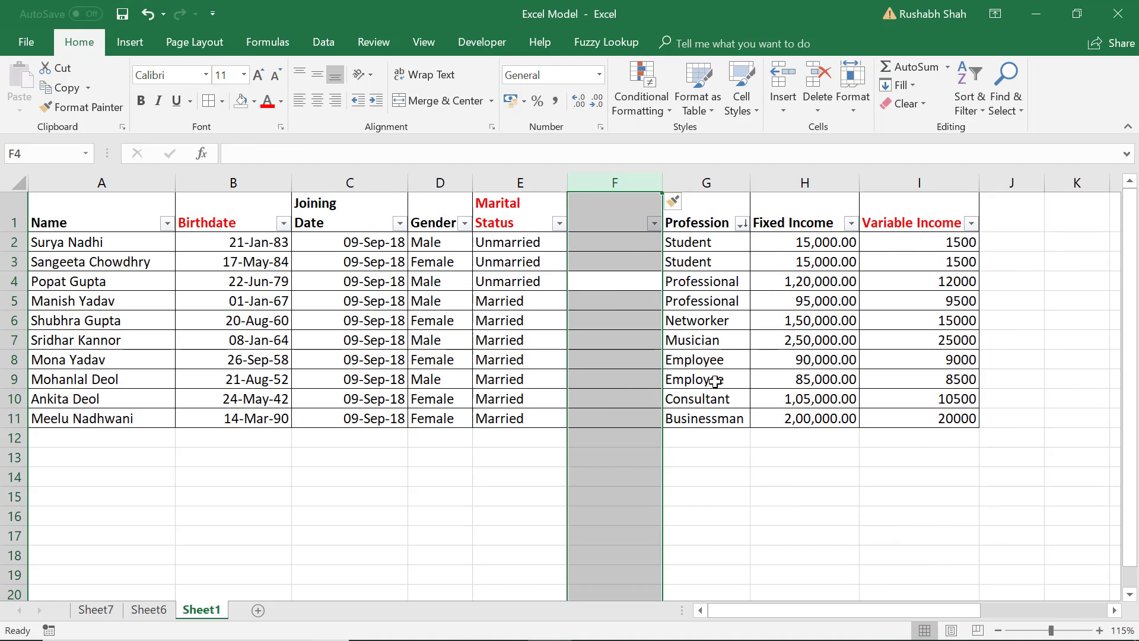
{"action": "key", "text": "ctrl+shift+plus"}
{"action": "key", "text": "ctrl+shift+plus"}
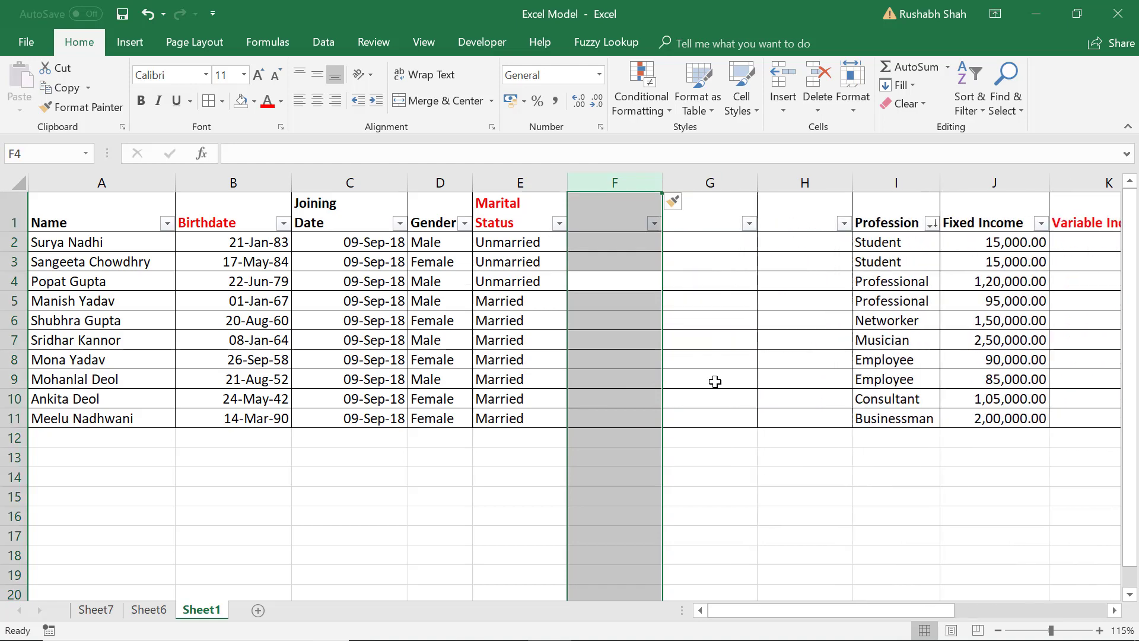